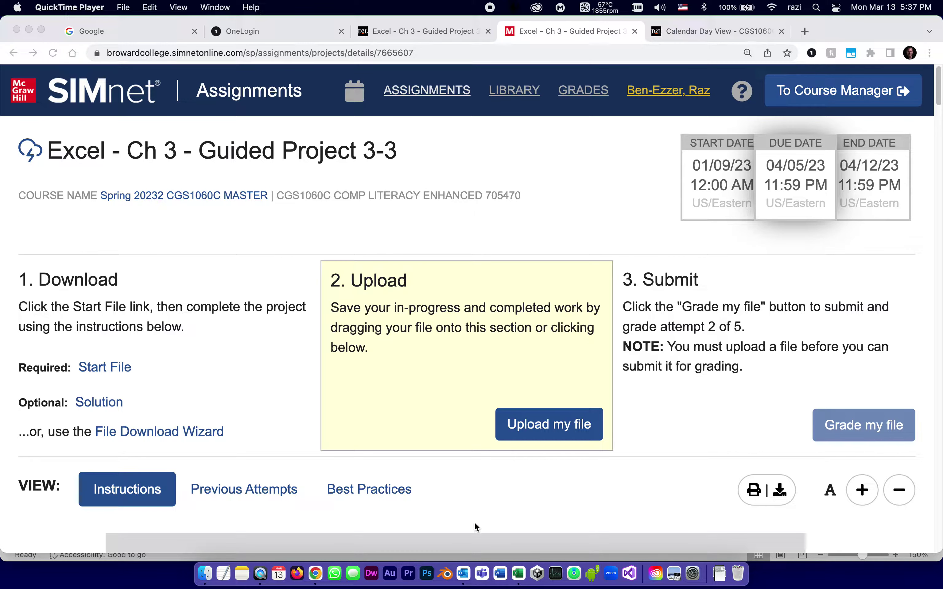
# Step: Switch the SIMnet project instructions to the Windows version
pyautogui.click(520, 576)
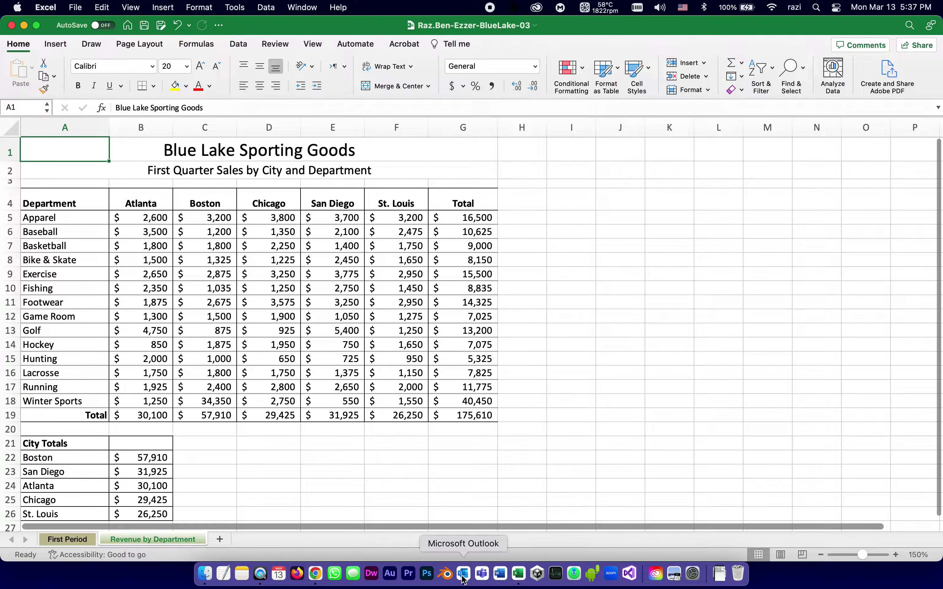
pyautogui.click(315, 574)
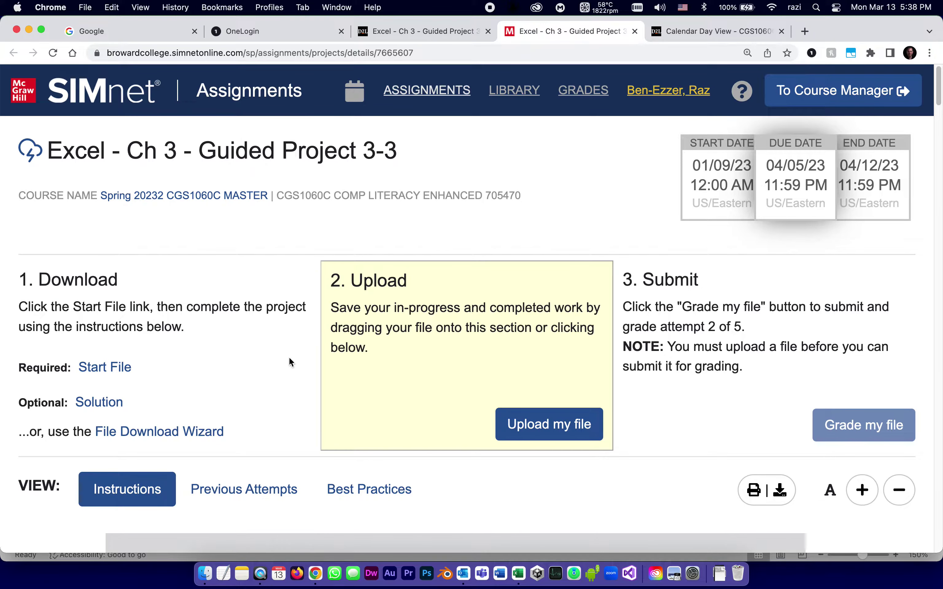
pyautogui.scroll(-5, 290, 353)
pyautogui.scroll(10, 289, 354)
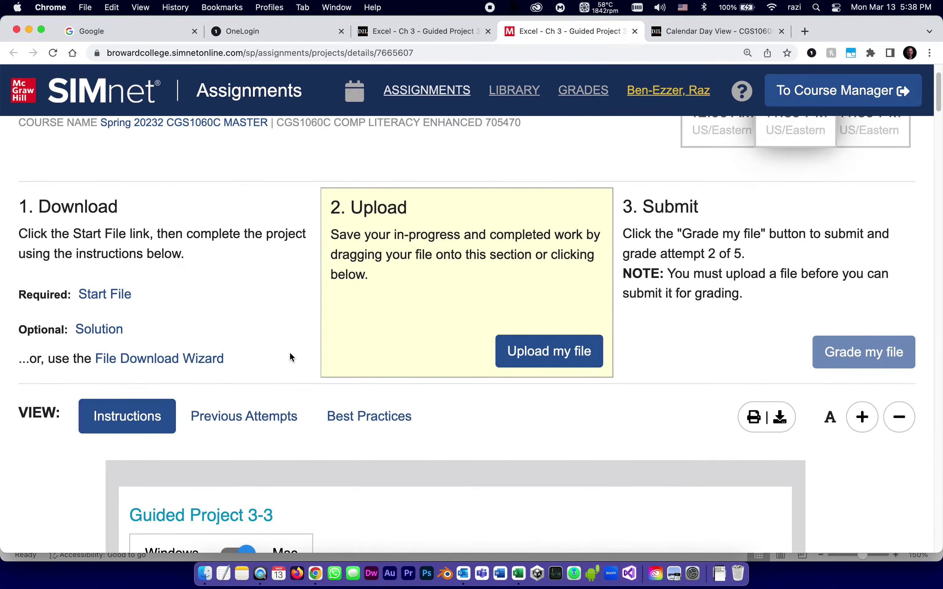
pyautogui.scroll(-1, 499, 456)
pyautogui.scroll(-5, 499, 456)
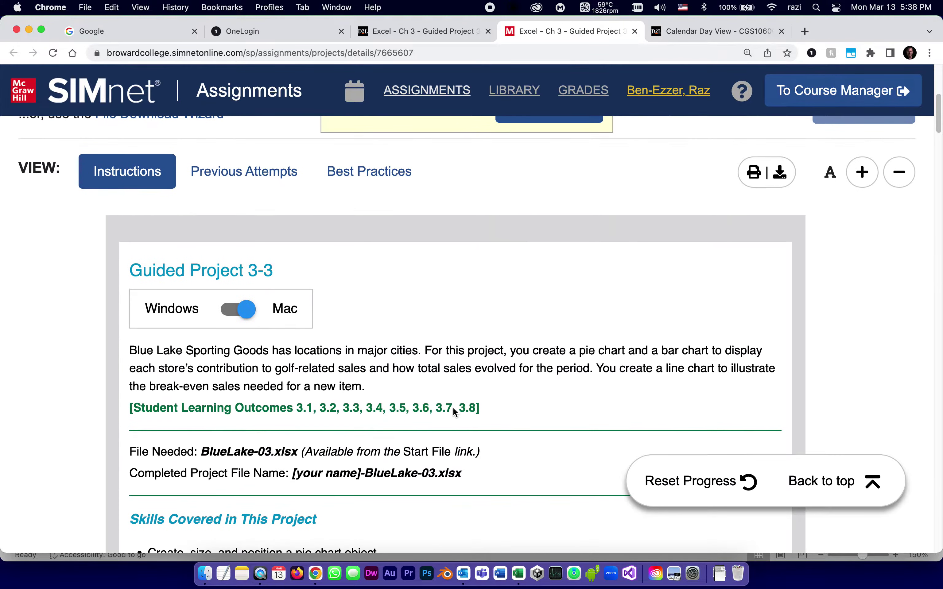
pyautogui.click(231, 308)
# Step: Tick step 1 as completed in the SIMnet instructions checklist
pyautogui.scroll(-1, 468, 330)
pyautogui.scroll(-3, 468, 330)
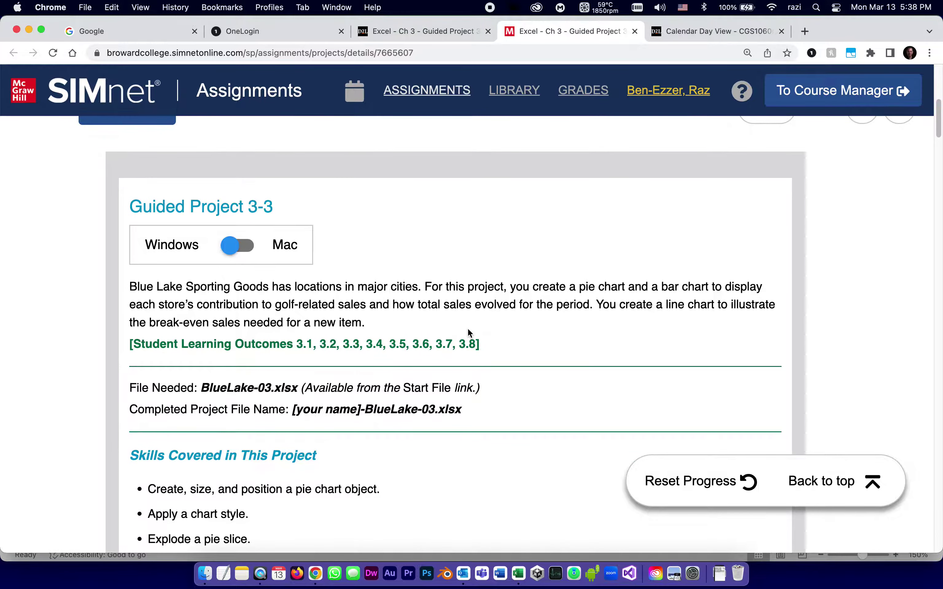
pyautogui.scroll(-1, 480, 395)
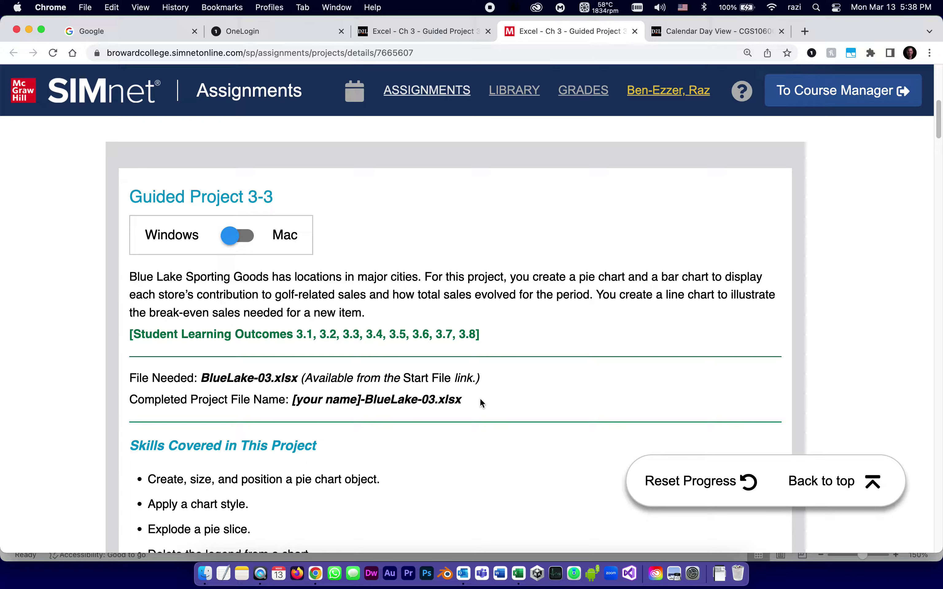
pyautogui.scroll(-10, 480, 401)
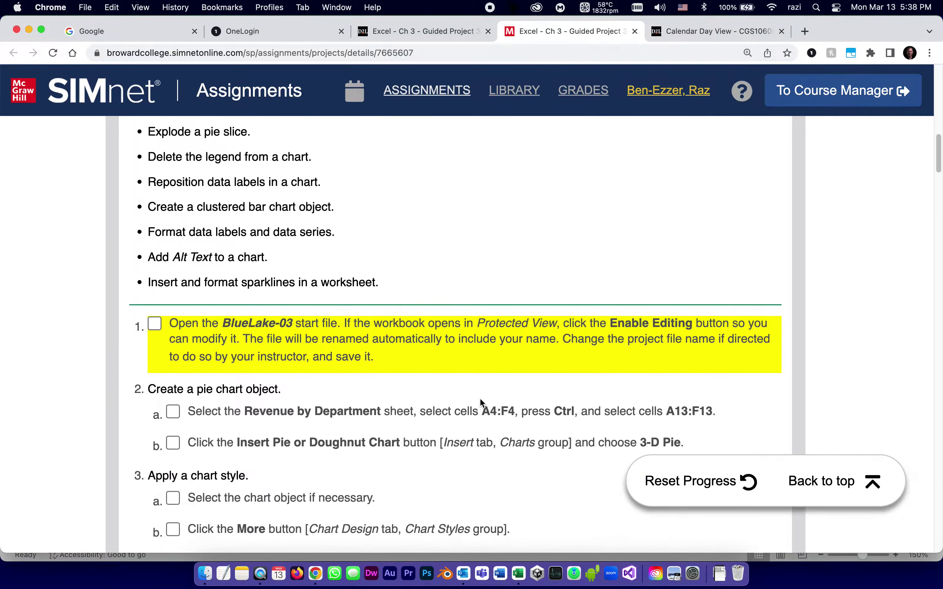
pyautogui.scroll(-2, 479, 398)
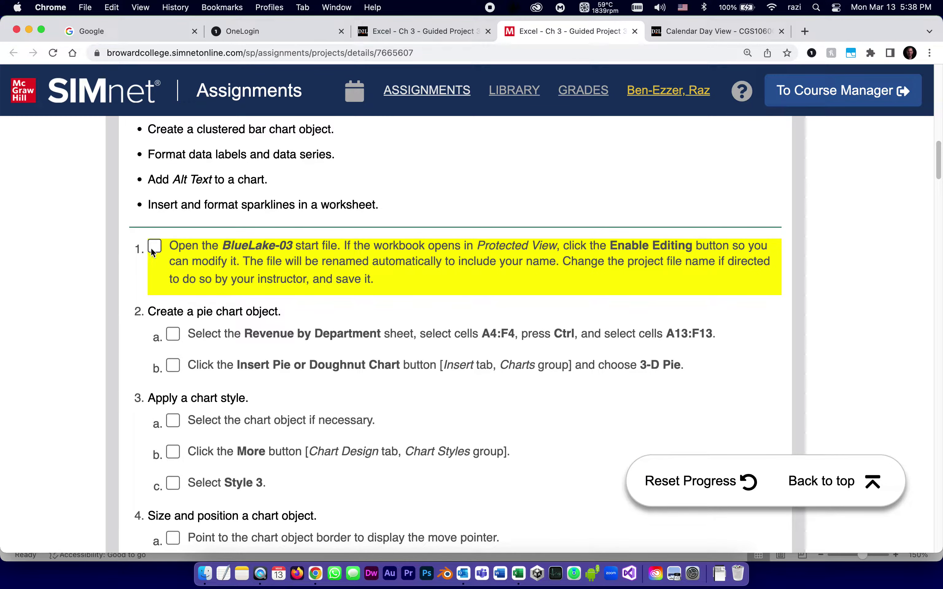
pyautogui.click(154, 246)
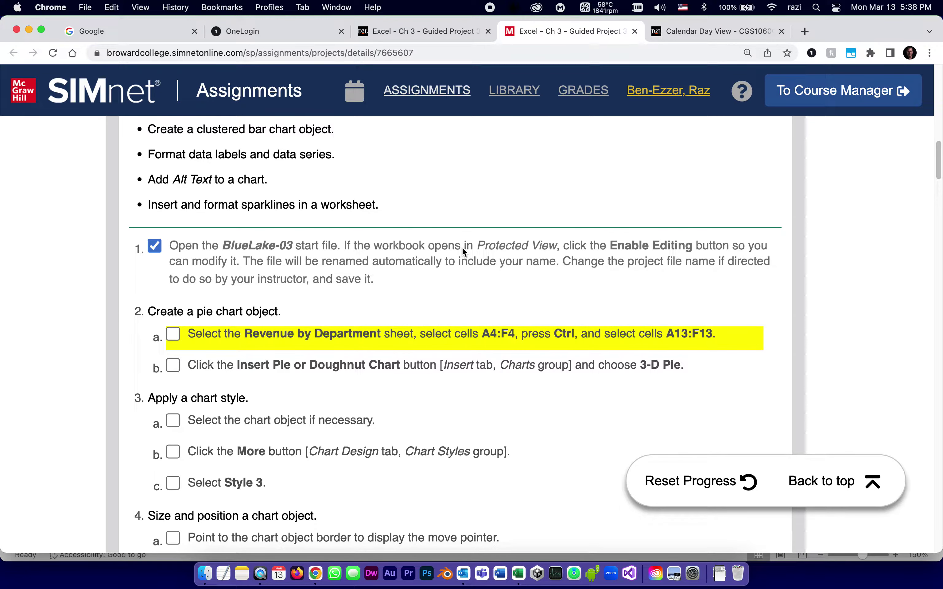
pyautogui.scroll(-1, 880, 316)
pyautogui.scroll(-5, 880, 316)
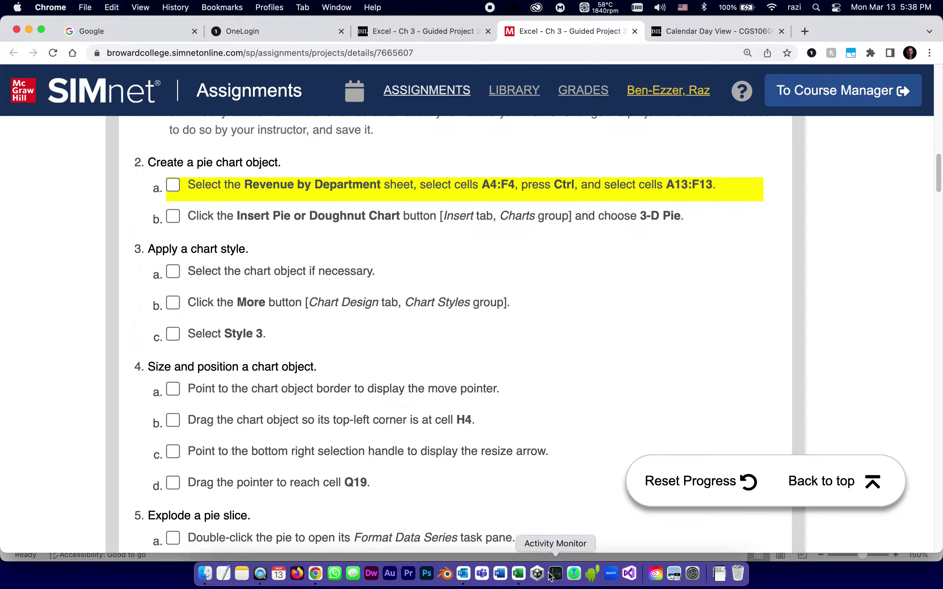
pyautogui.click(520, 576)
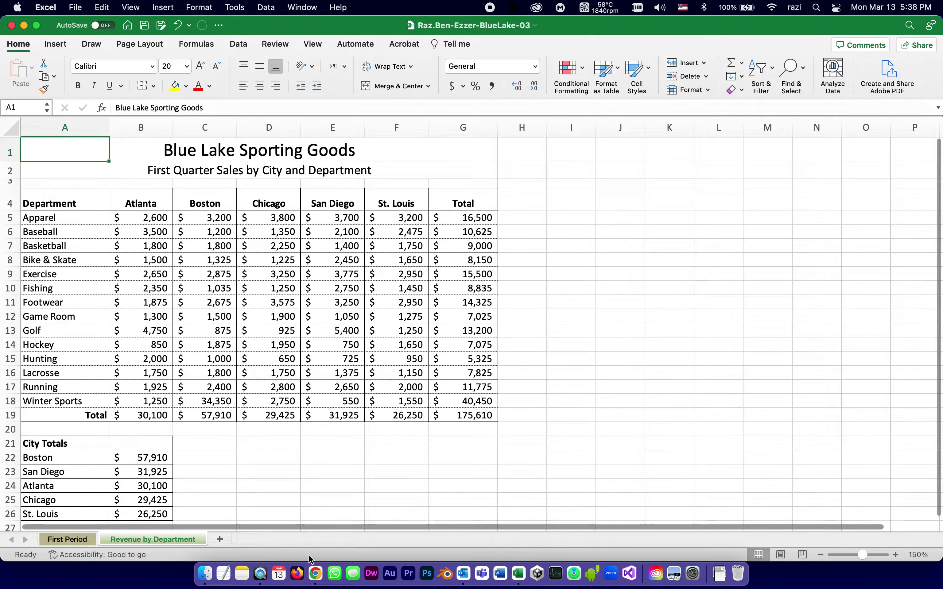
pyautogui.click(56, 542)
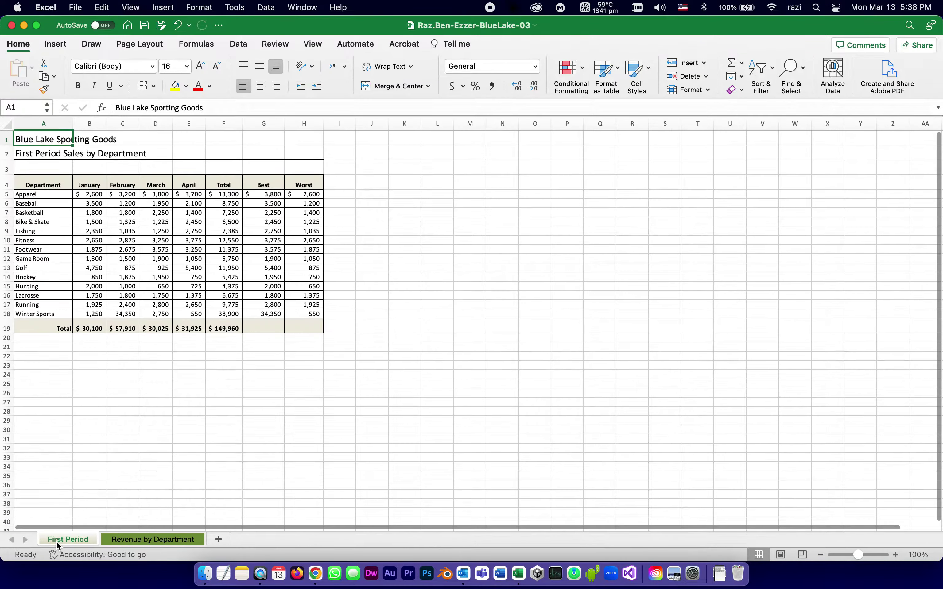
pyautogui.click(140, 541)
pyautogui.click(315, 573)
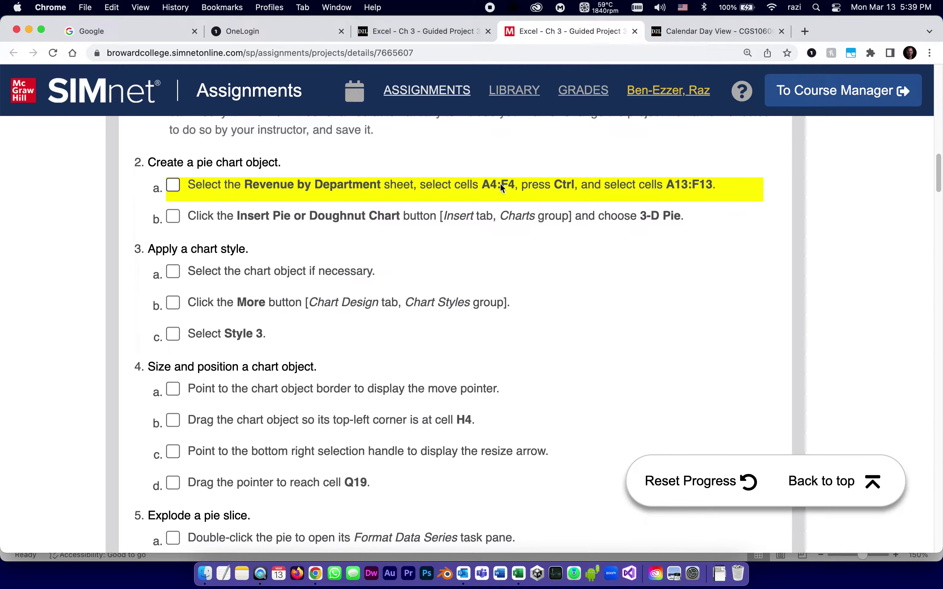
# Step: Select the city header cells A4:F4, leaving out the Total column
pyautogui.click(518, 573)
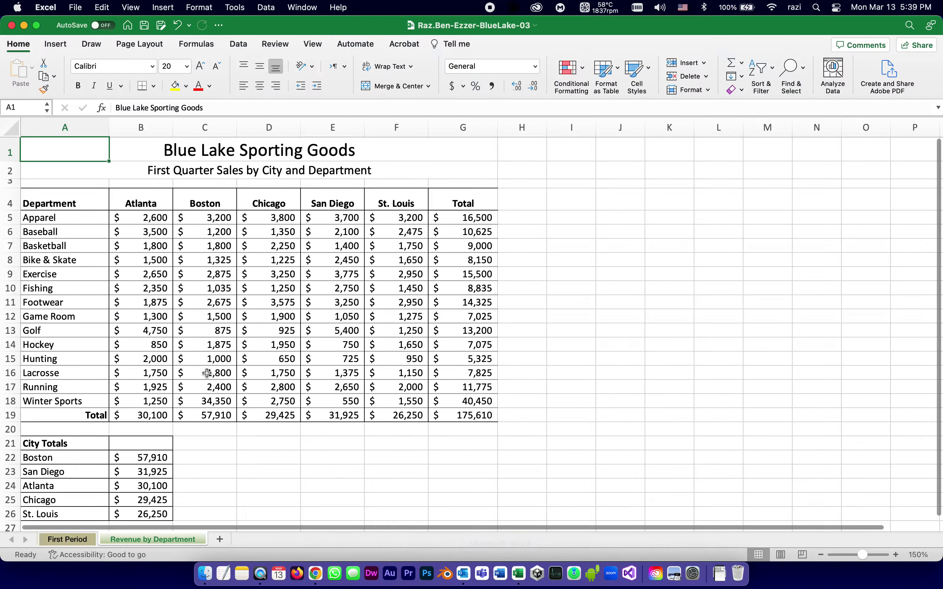
pyautogui.click(35, 203)
pyautogui.moveTo(35, 203); pyautogui.dragTo(375, 198)
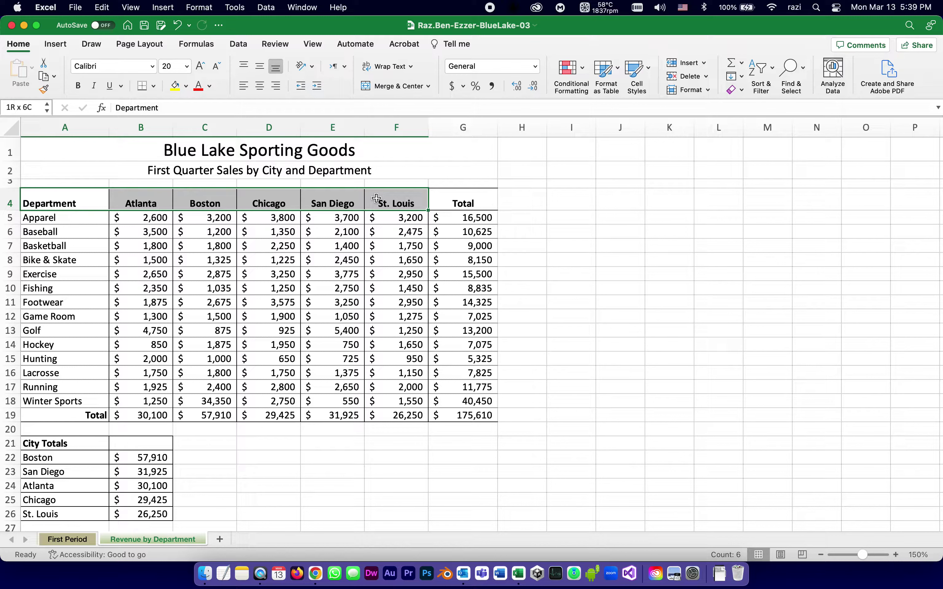
pyautogui.moveTo(376, 198); pyautogui.dragTo(449, 201)
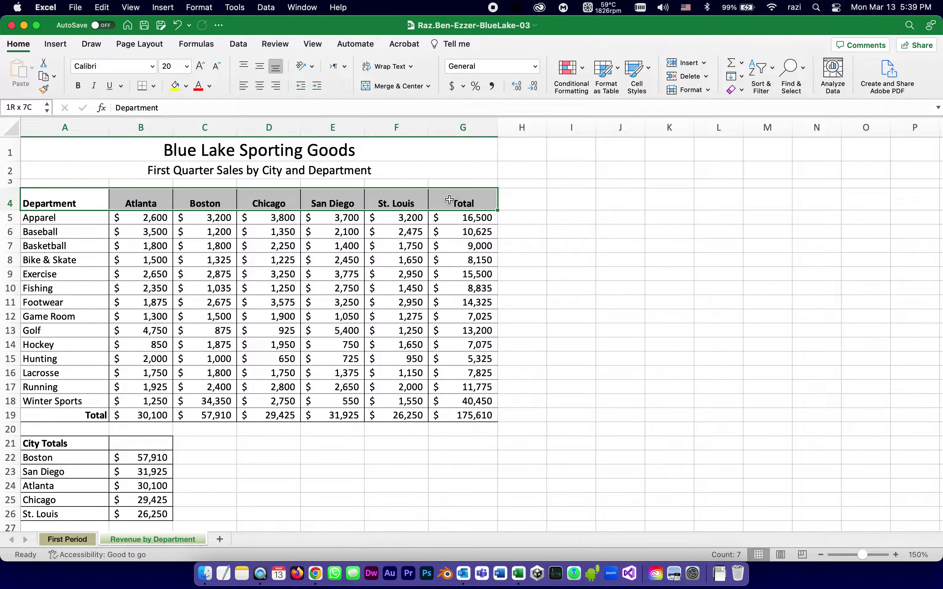
pyautogui.moveTo(449, 199); pyautogui.dragTo(415, 202)
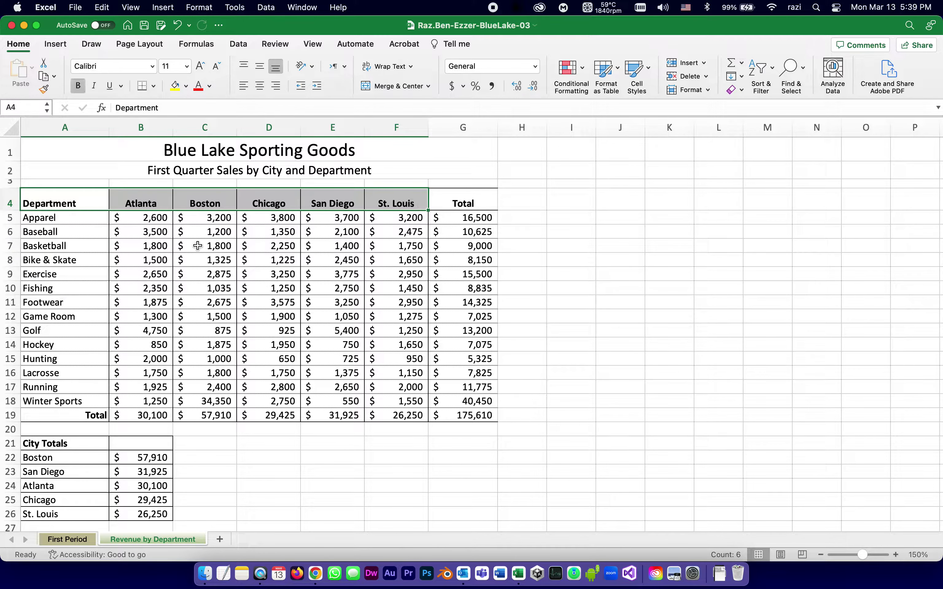
# Step: Reselect A4:F4 and add the Golf row A13:F13 to the selection
pyautogui.click(315, 576)
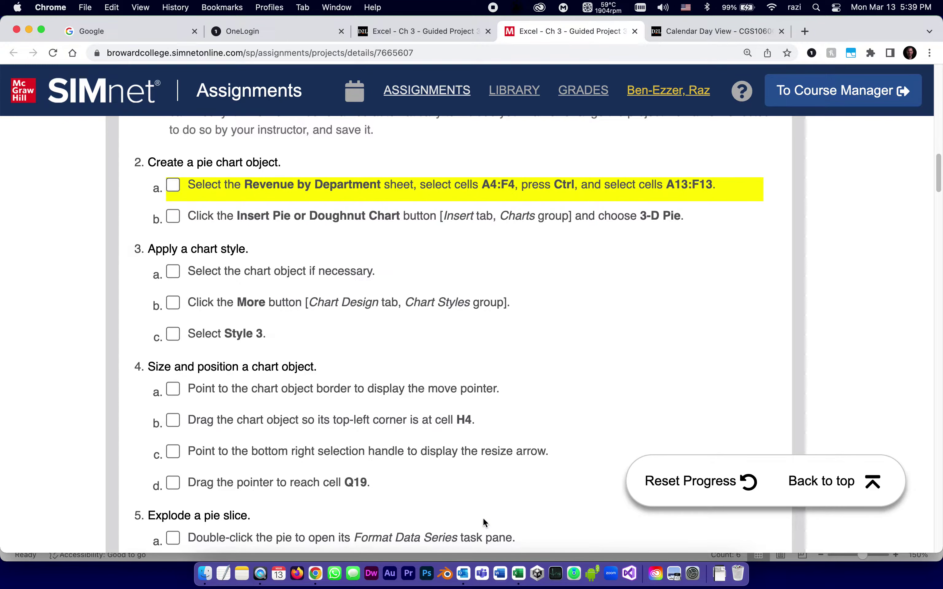
pyautogui.click(520, 573)
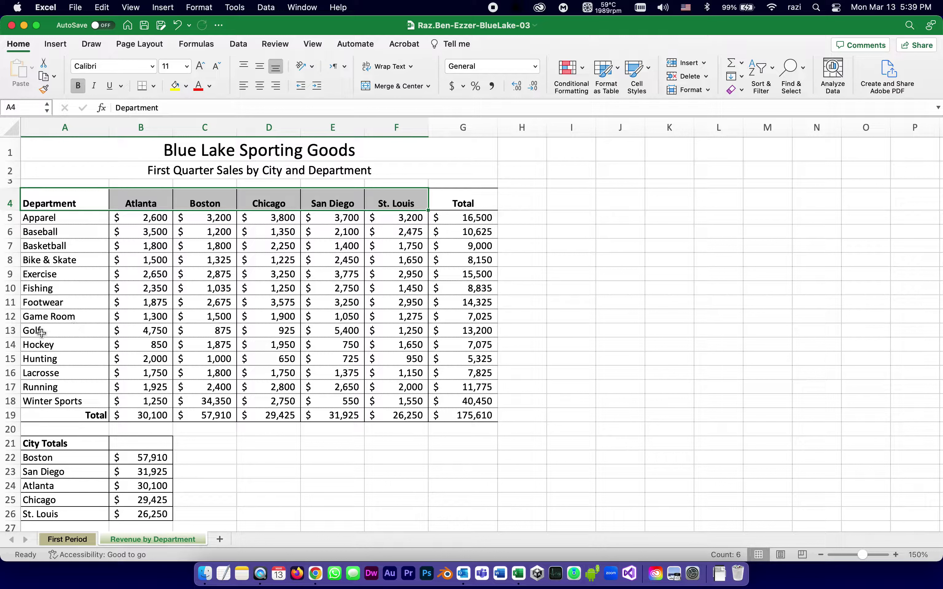
pyautogui.moveTo(42, 332); pyautogui.dragTo(395, 332)
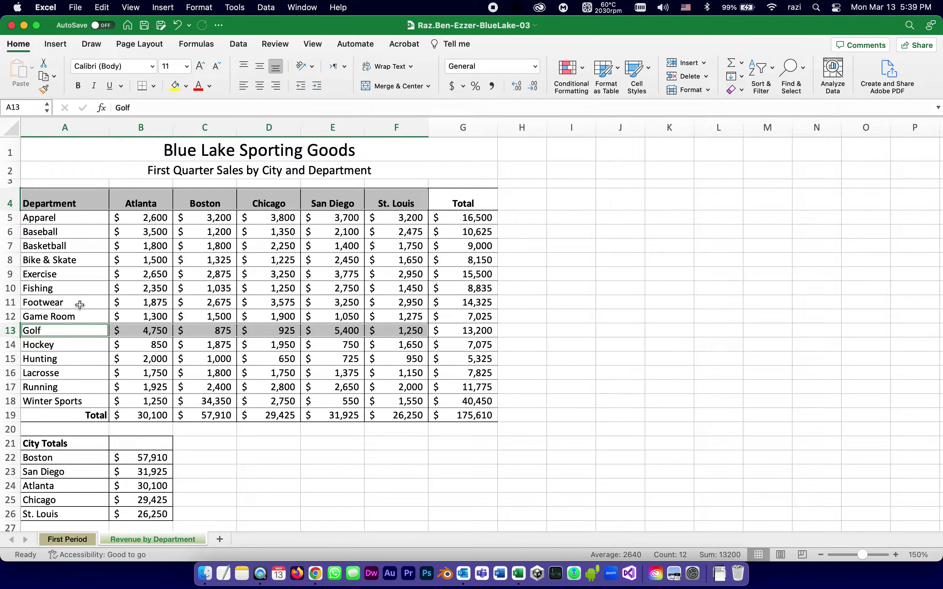
pyautogui.click(93, 196)
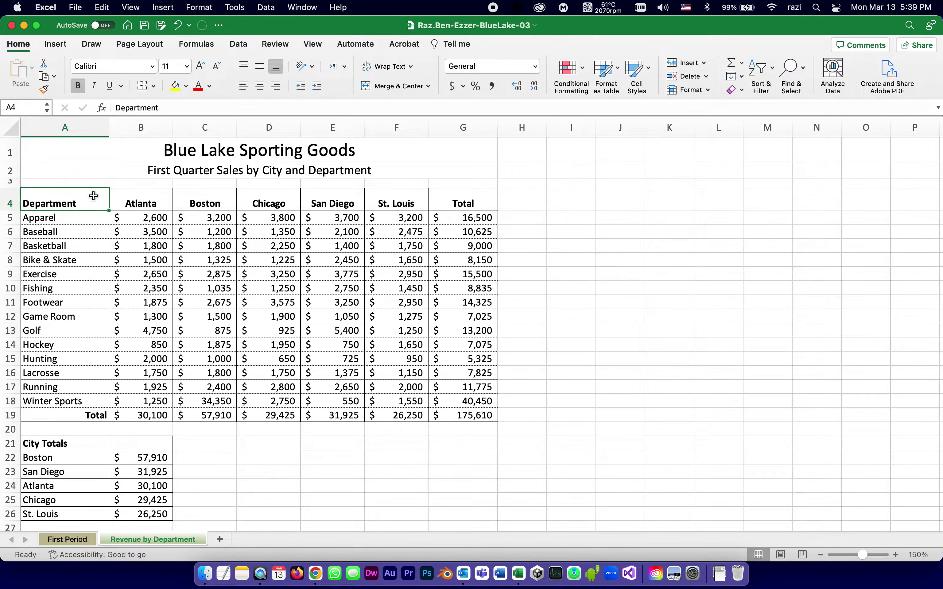
pyautogui.moveTo(93, 196); pyautogui.dragTo(399, 196)
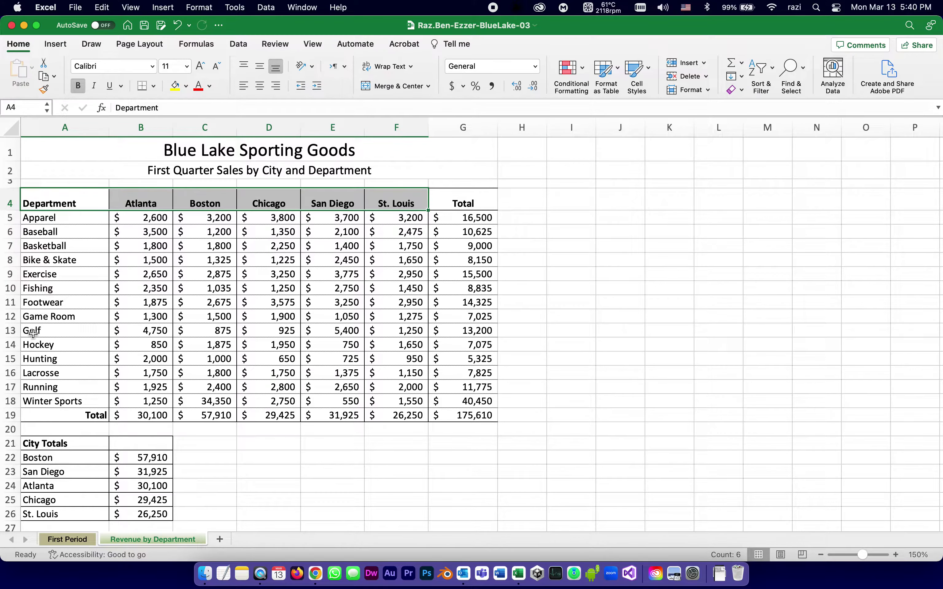
pyautogui.moveTo(32, 333); pyautogui.dragTo(384, 334)
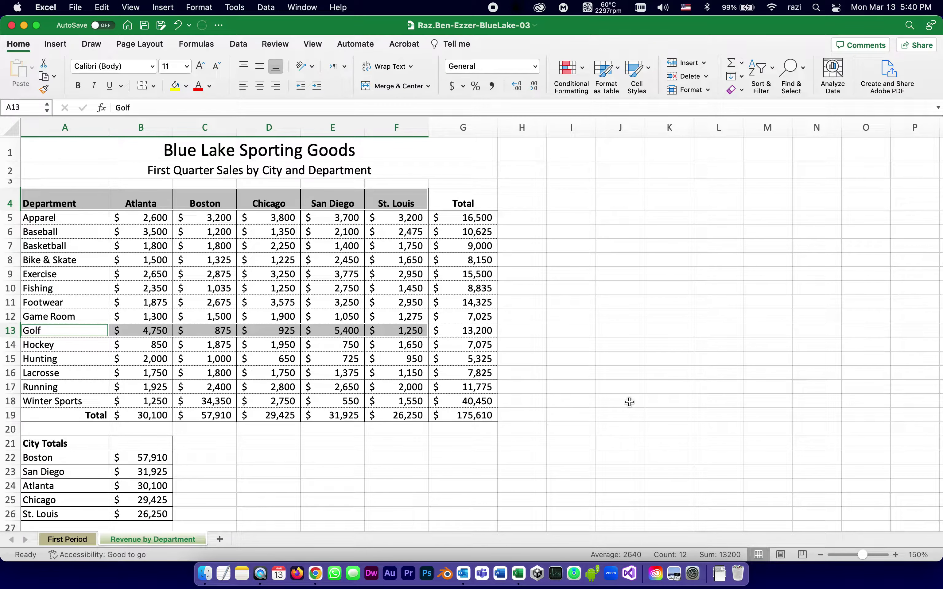
# Step: Tick step 2b, inserting the 3-D pie chart, in the SIMnet checklist
pyautogui.click(315, 574)
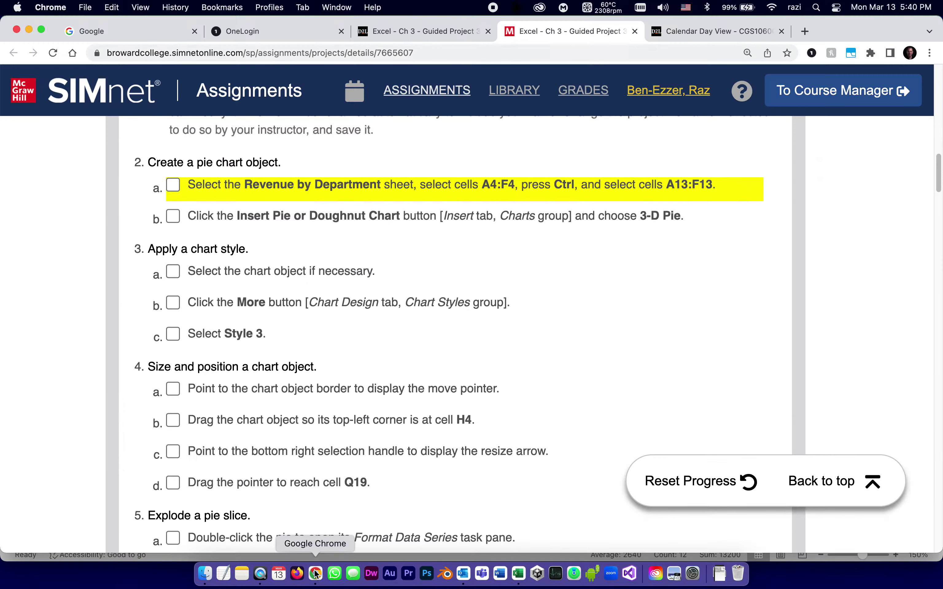
pyautogui.click(173, 217)
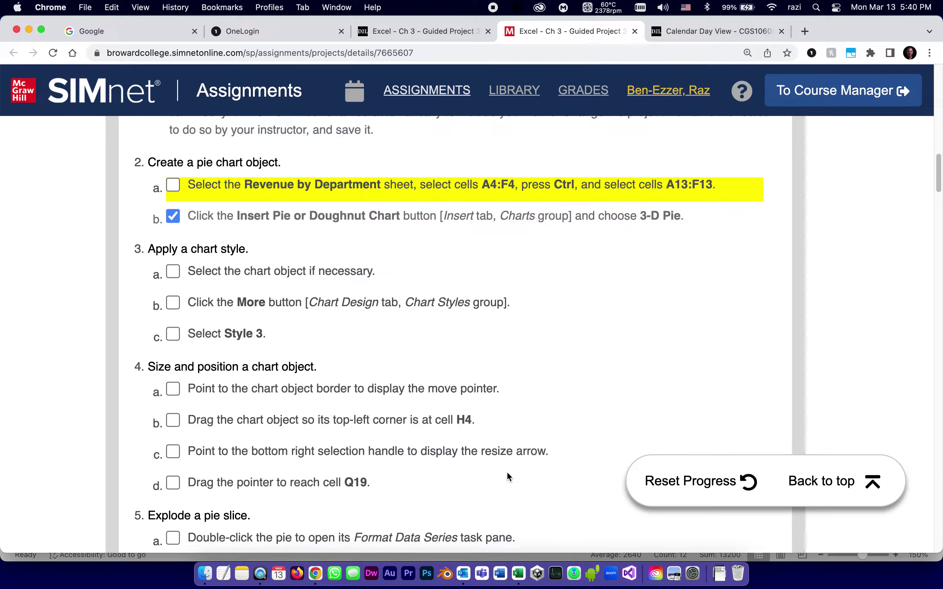
pyautogui.scroll(15, 497, 353)
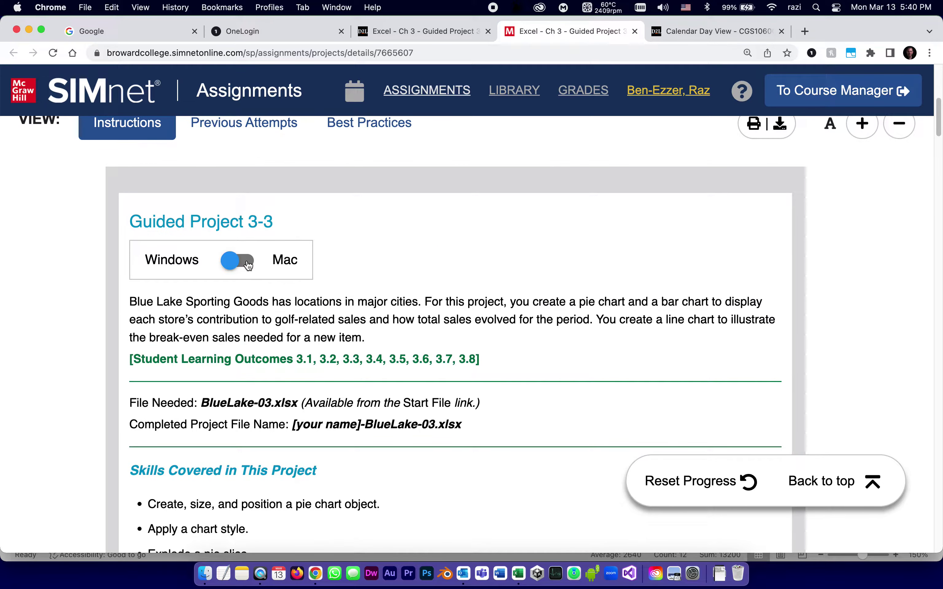
pyautogui.scroll(-10, 326, 341)
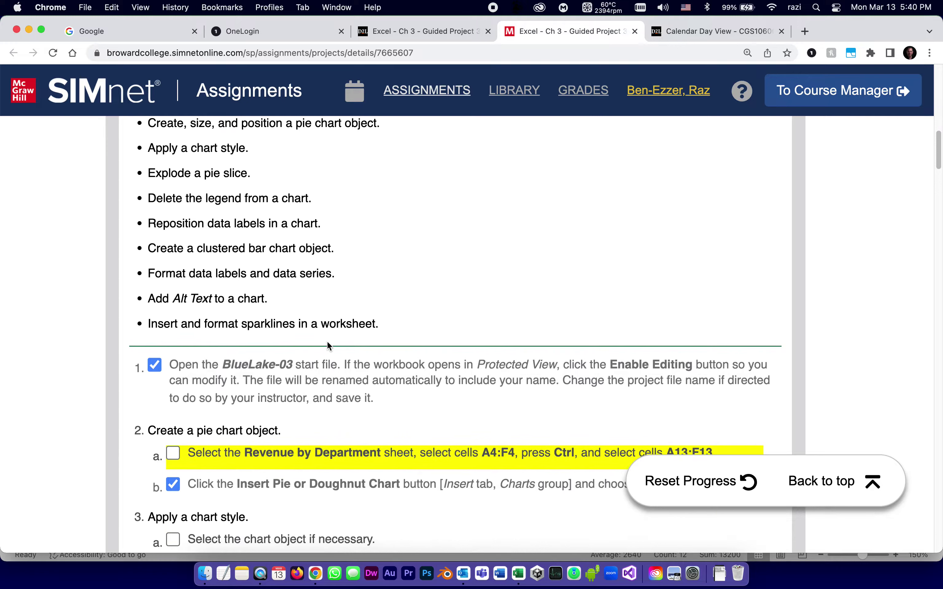
pyautogui.scroll(-3, 327, 345)
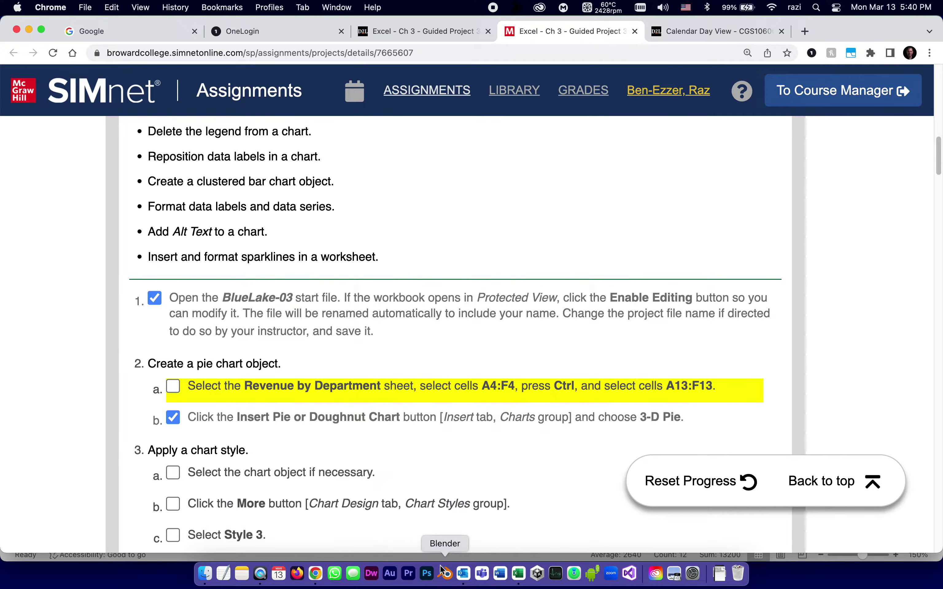
# Step: Insert a 3-D Pie chart of Golf sales for Atlanta, Boston, Chicago, San Diego and St. Louis
pyautogui.click(518, 573)
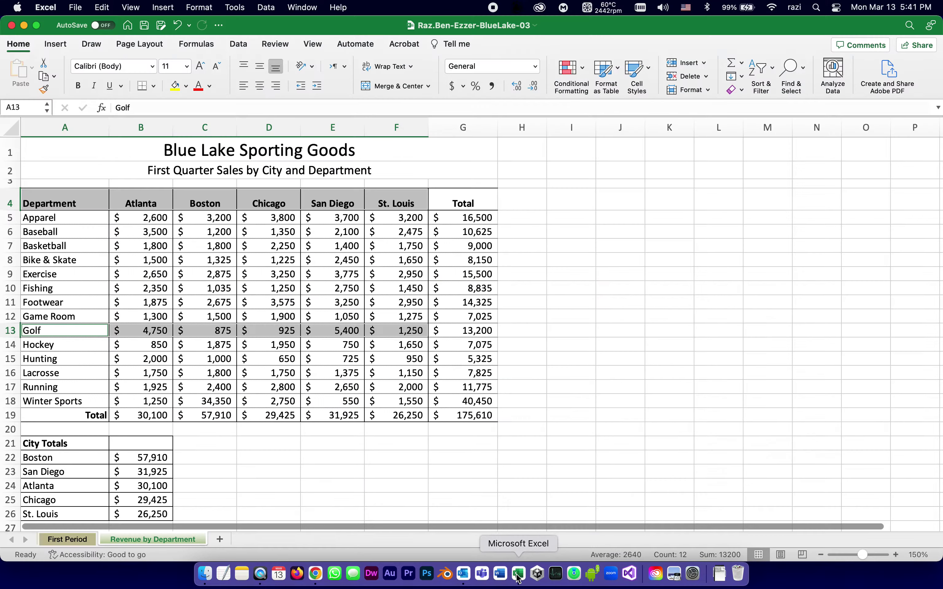
pyautogui.click(58, 46)
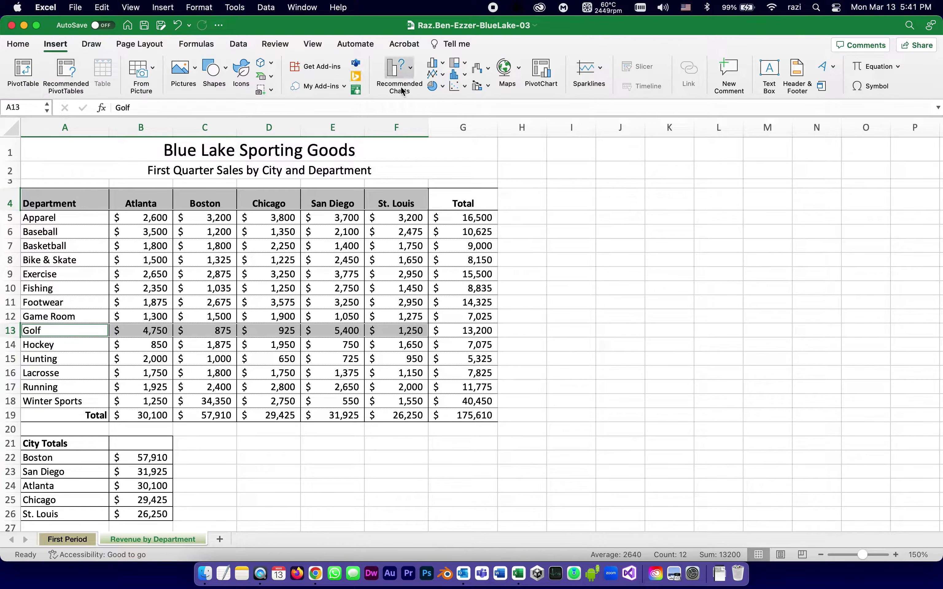
pyautogui.click(442, 86)
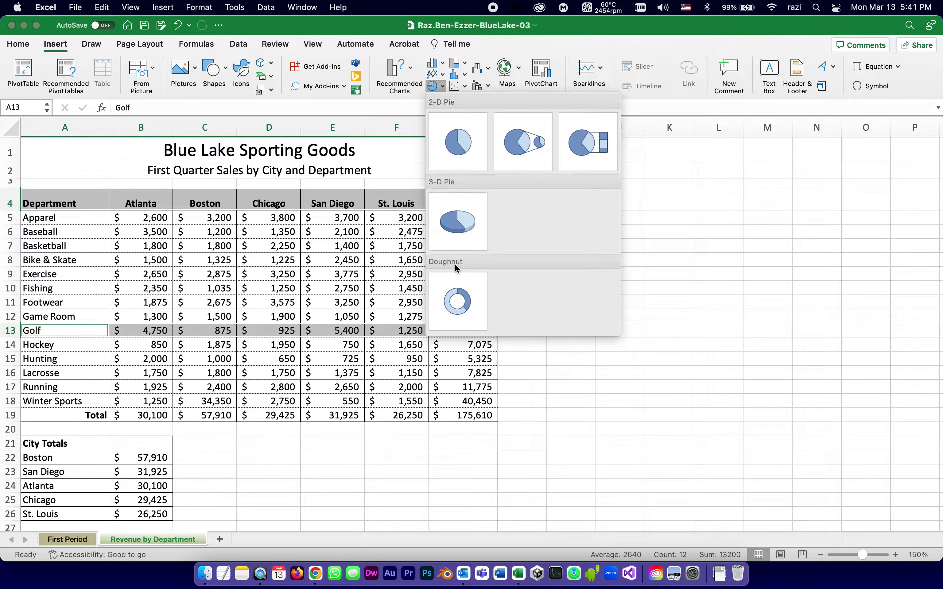
pyautogui.click(456, 220)
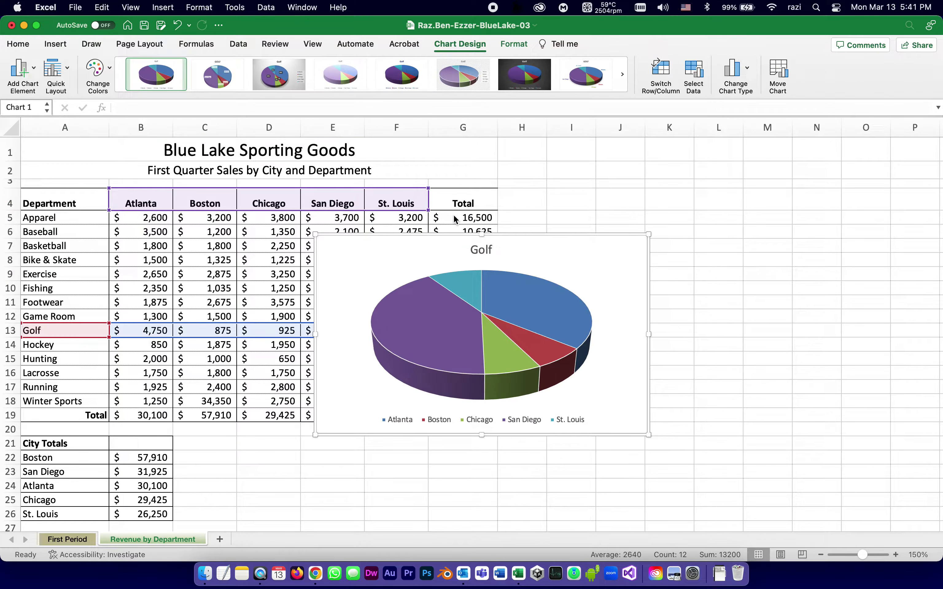
# Step: Move the Golf pie chart off the data to the right of the sales table
pyautogui.moveTo(370, 265); pyautogui.dragTo(559, 217)
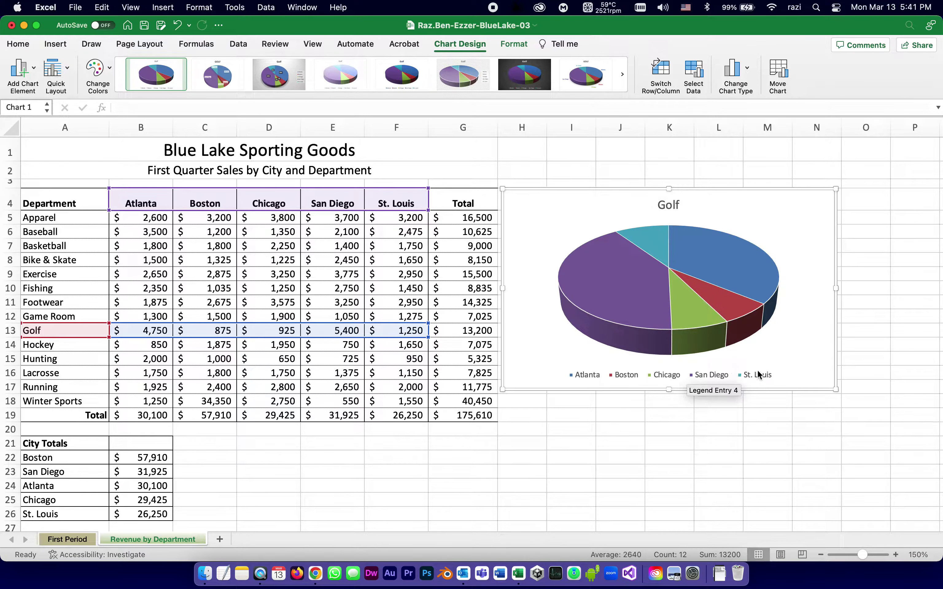
pyautogui.moveTo(658, 309)
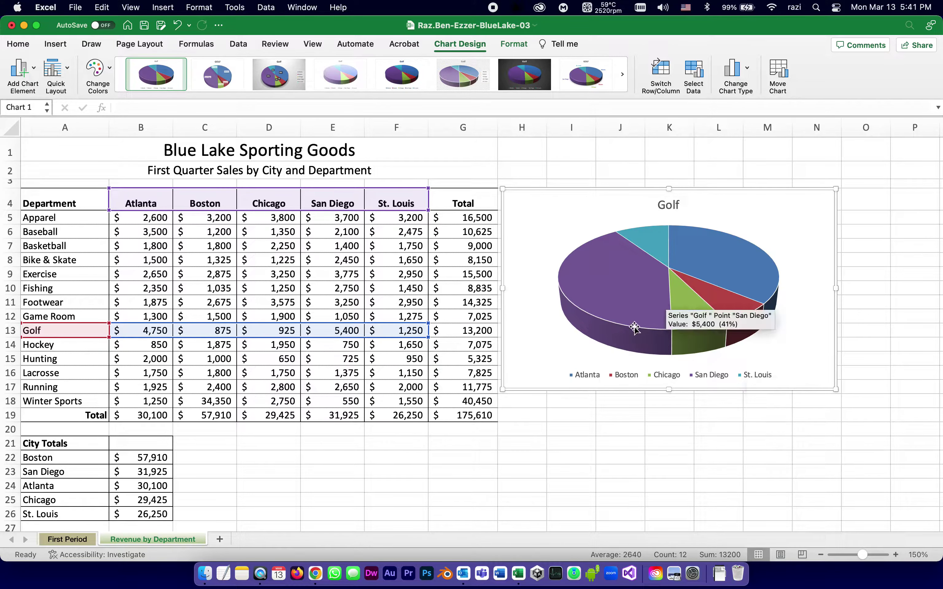
pyautogui.moveTo(726, 306)
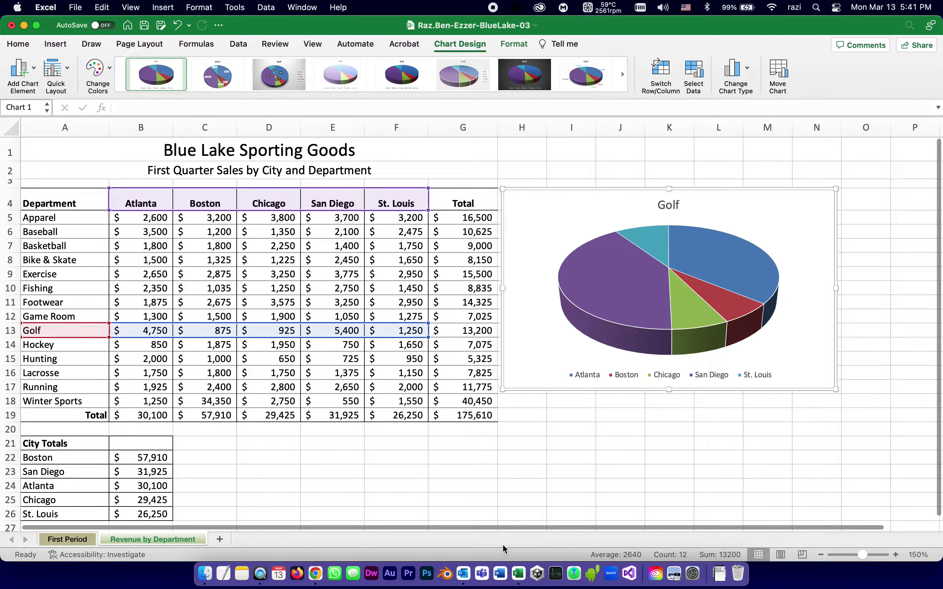
# Step: Undo the chart move and insertion, reselect A4:F4 plus A13:F13, and save the workbook
pyautogui.press('cmd+z')
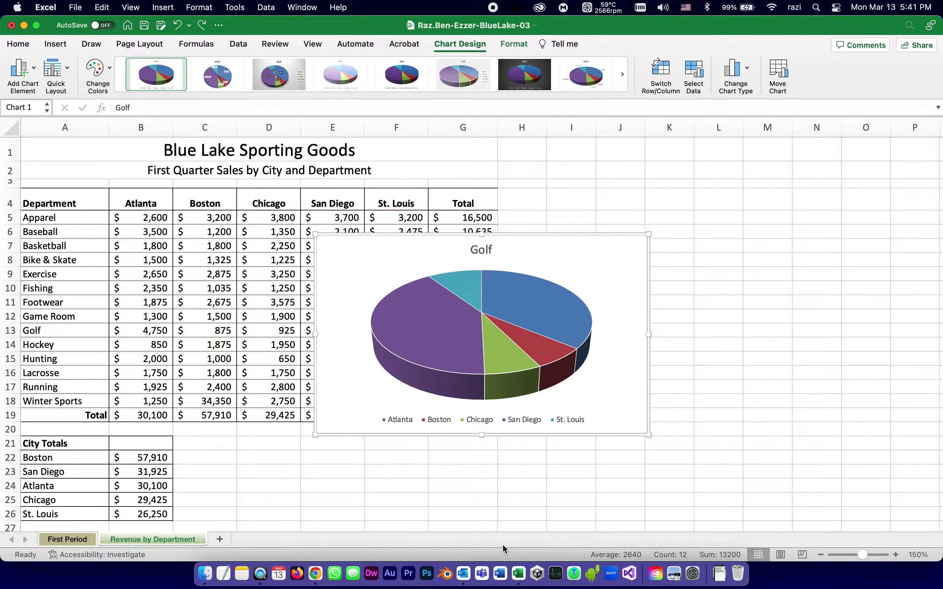
pyautogui.press('super+z')
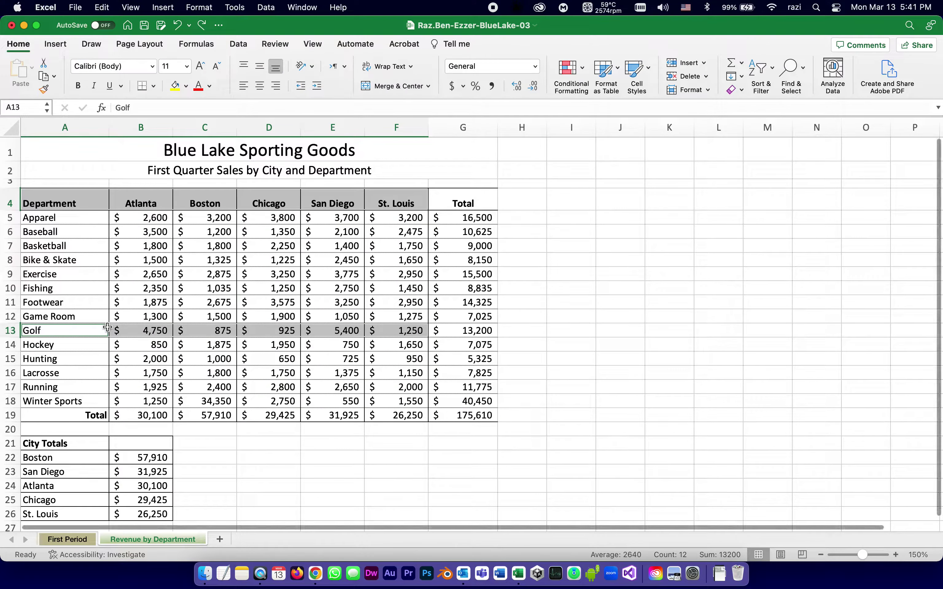
pyautogui.click(38, 197)
pyautogui.moveTo(38, 196); pyautogui.dragTo(395, 194)
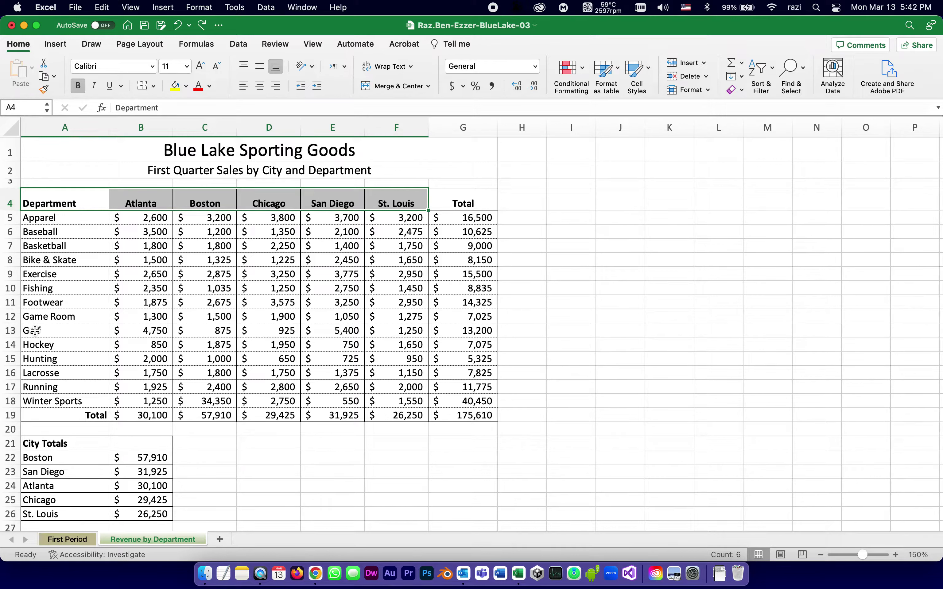
pyautogui.moveTo(35, 331); pyautogui.dragTo(394, 330)
pyautogui.press('super+s')
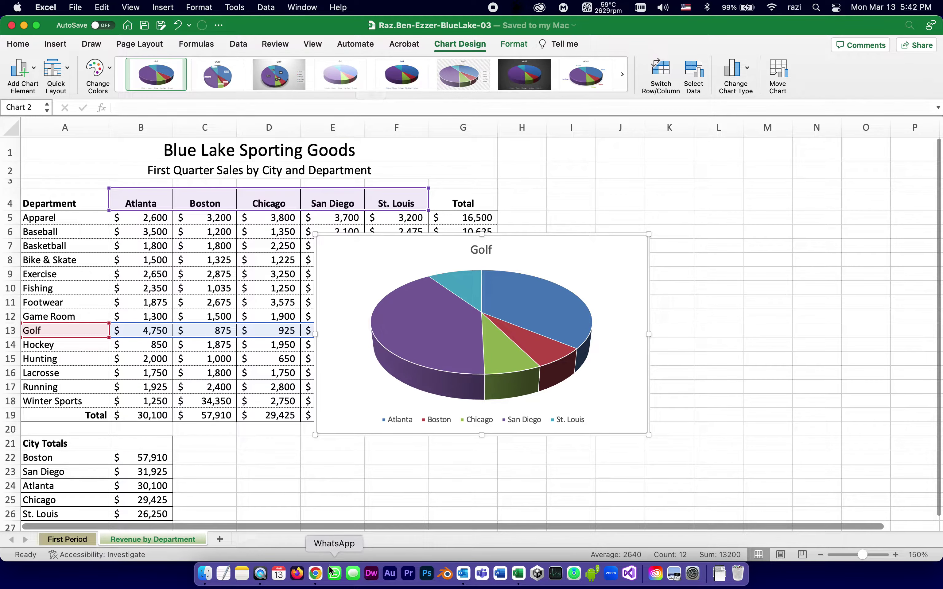
# Step: Tick step 2a, selecting the chart cells, in the SIMnet checklist
pyautogui.click(316, 573)
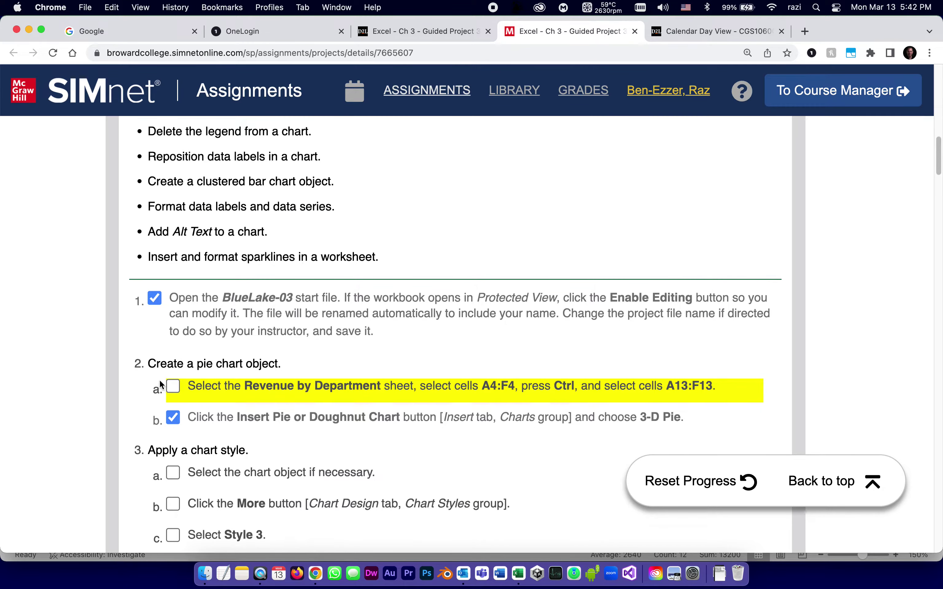
pyautogui.click(173, 387)
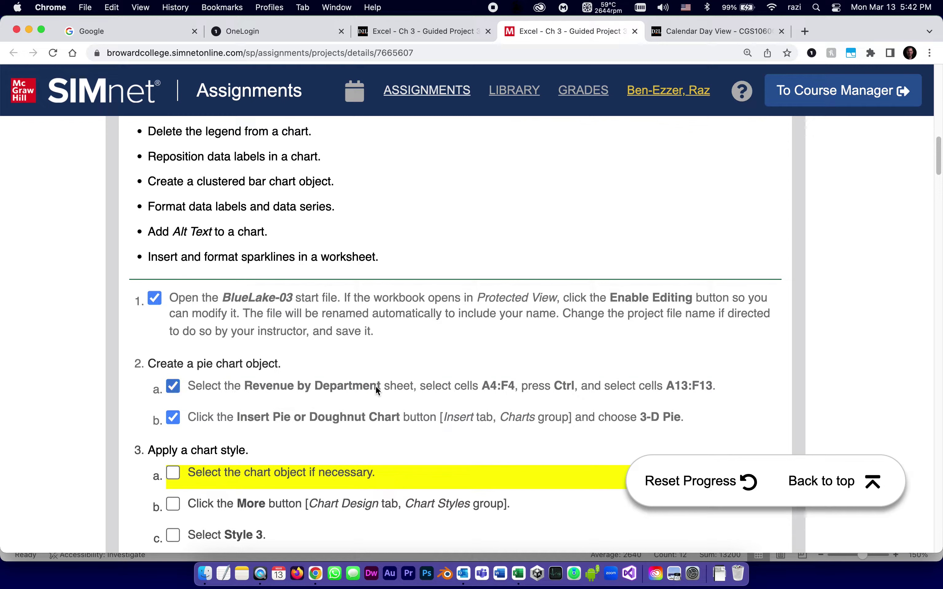
pyautogui.scroll(-5, 376, 386)
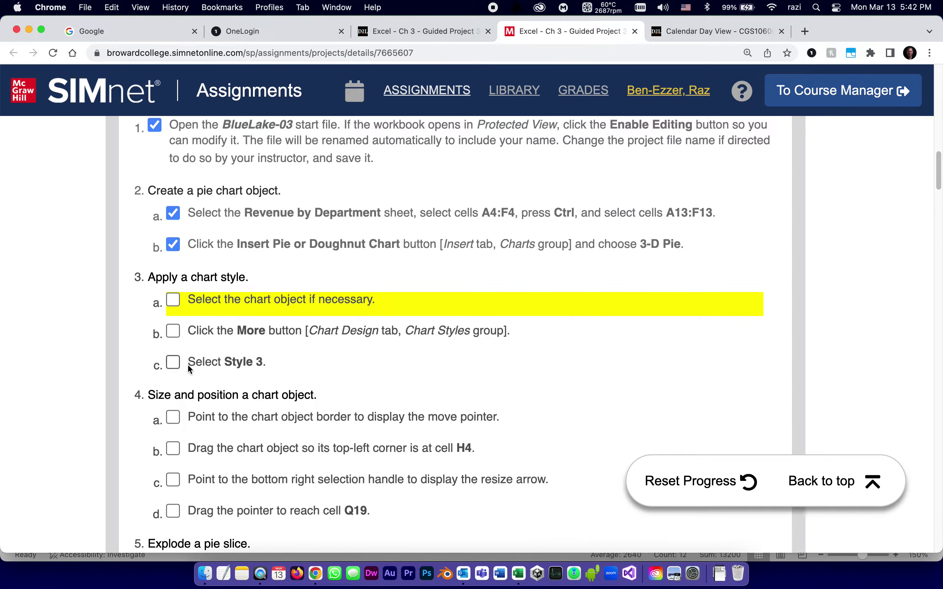
pyautogui.click(518, 572)
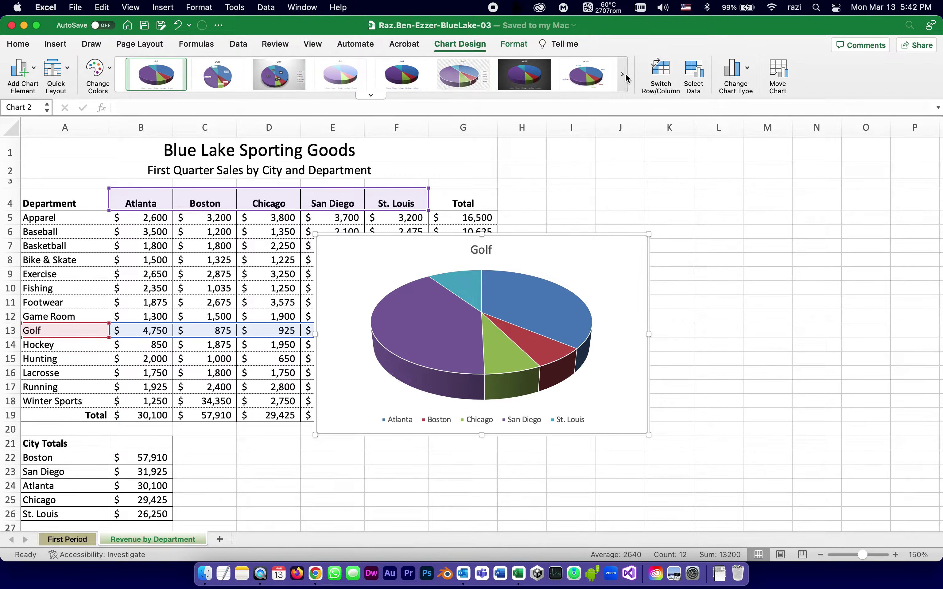
# Step: Apply chart Style 3 to the Golf pie chart
pyautogui.click(371, 95)
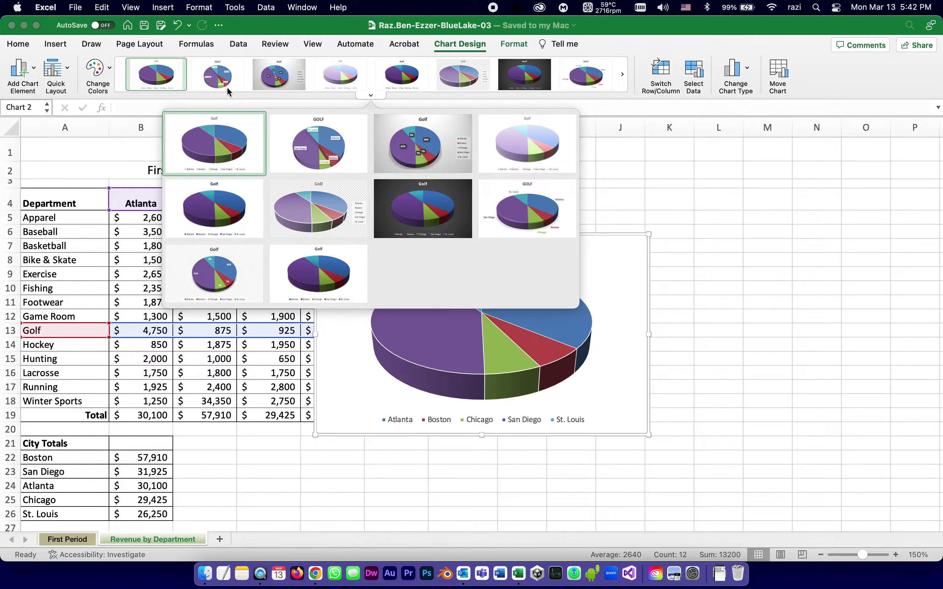
pyautogui.click(441, 129)
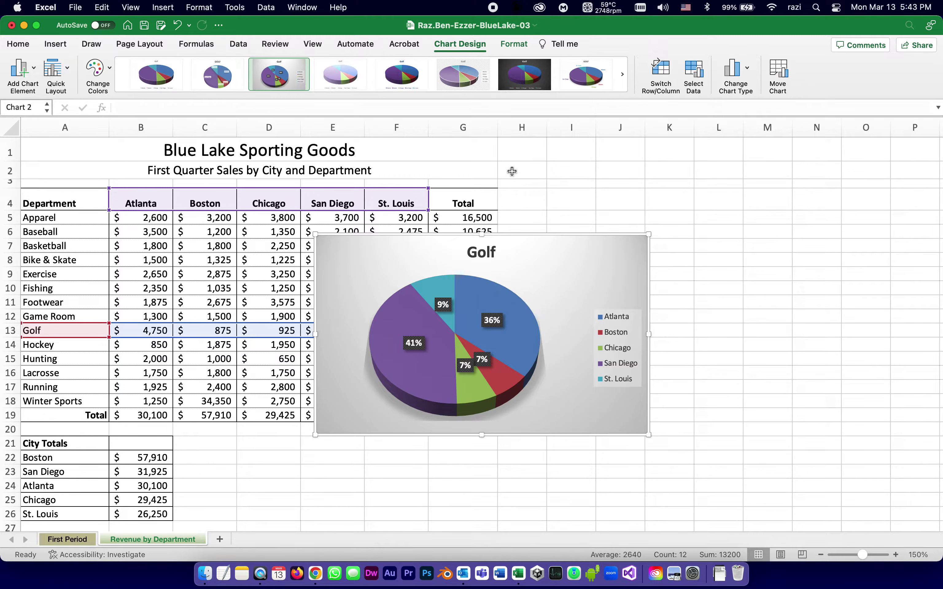
# Step: Save the workbook and tick the chart-style steps 3b and 3c in SIMnet
pyautogui.click(145, 26)
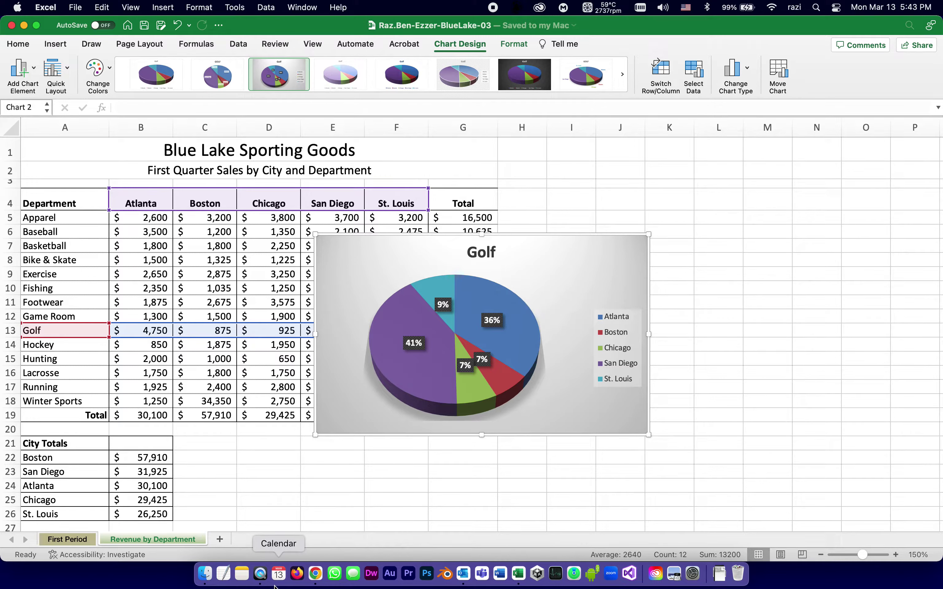
pyautogui.click(315, 573)
pyautogui.scroll(-3, 374, 379)
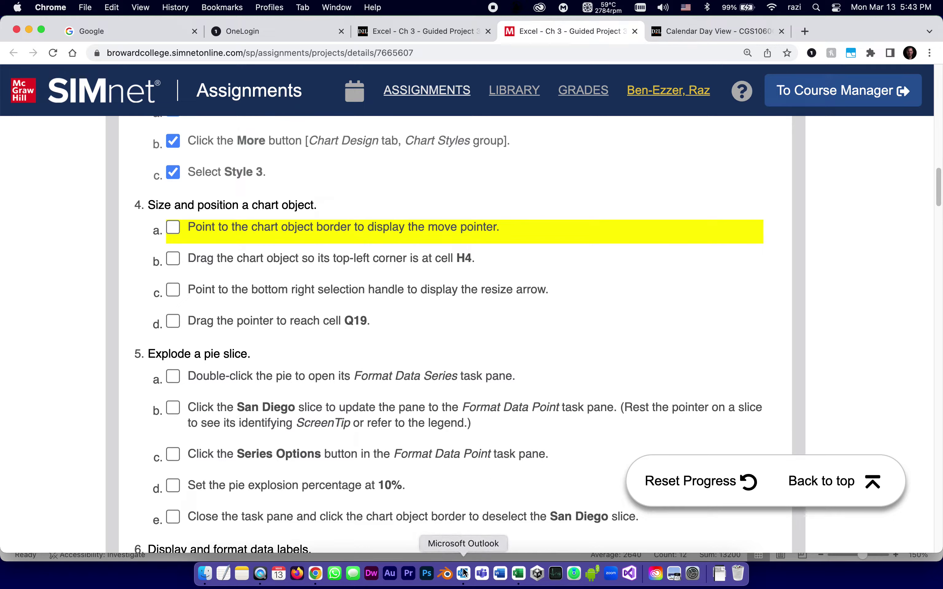
# Step: Move the Golf pie chart so its top-left corner sits at cell H4
pyautogui.click(518, 576)
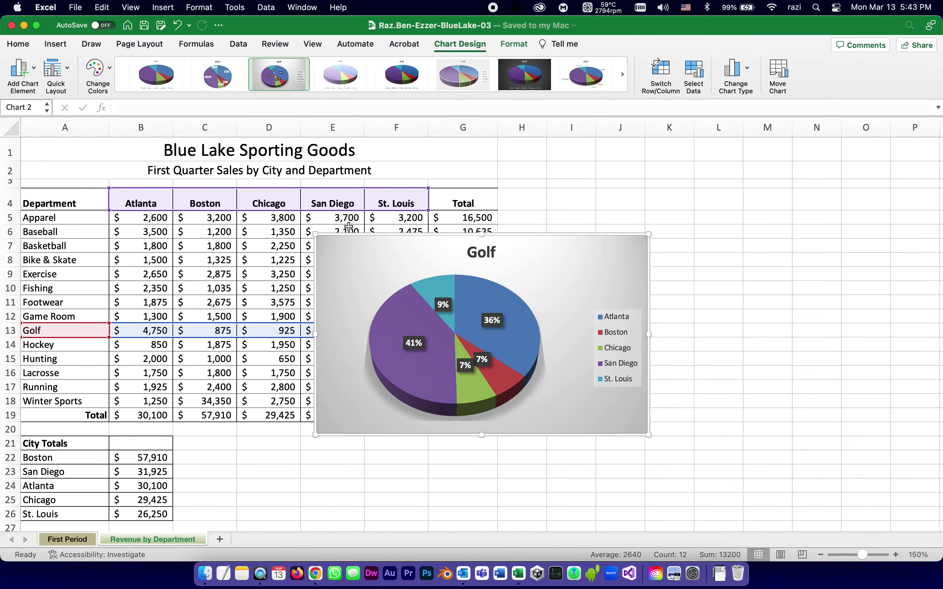
pyautogui.moveTo(336, 250); pyautogui.dragTo(519, 203)
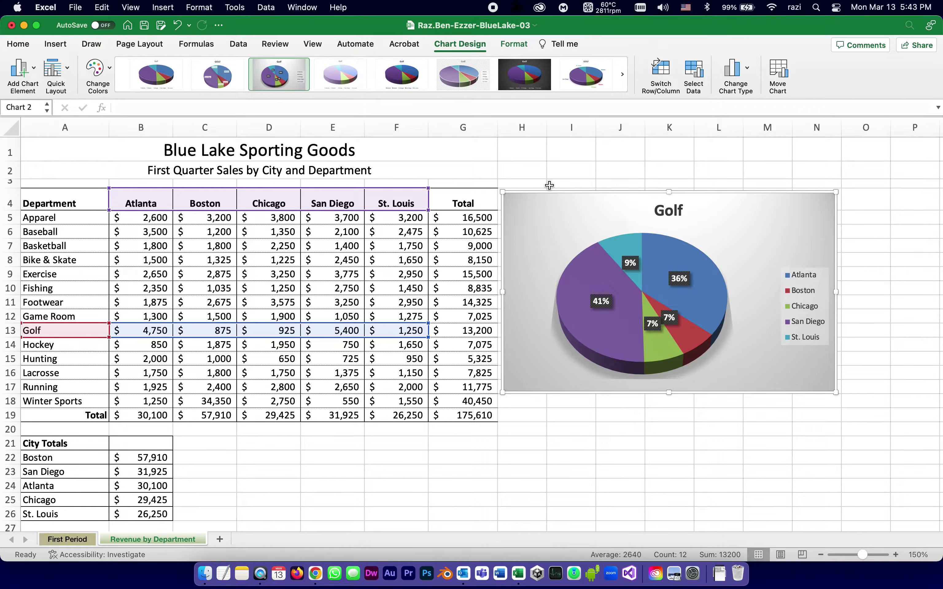
pyautogui.moveTo(537, 200); pyautogui.dragTo(536, 199)
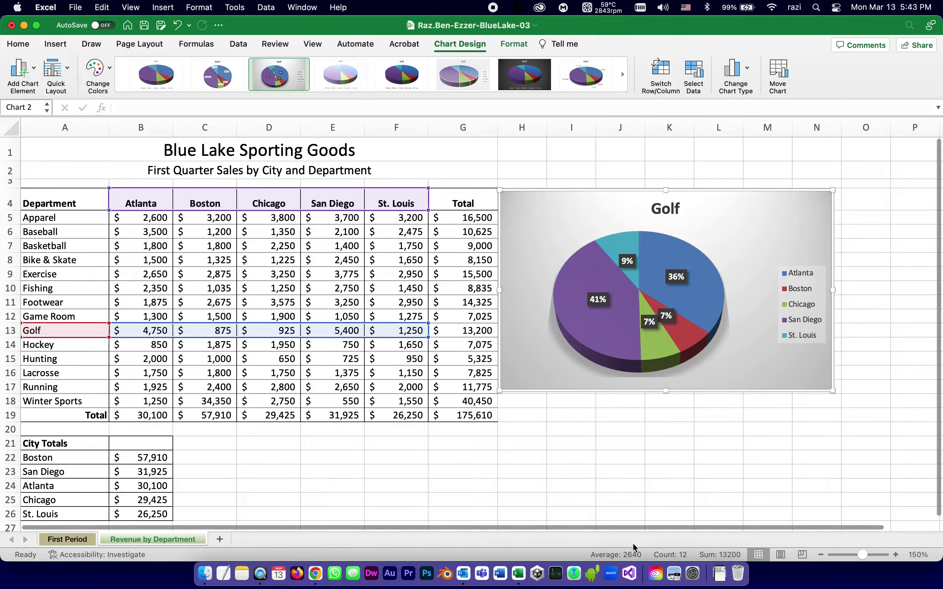
# Step: Stretch the chart's bottom-right corner to cell Q19 and save the workbook
pyautogui.click(821, 554)
pyautogui.click(819, 554)
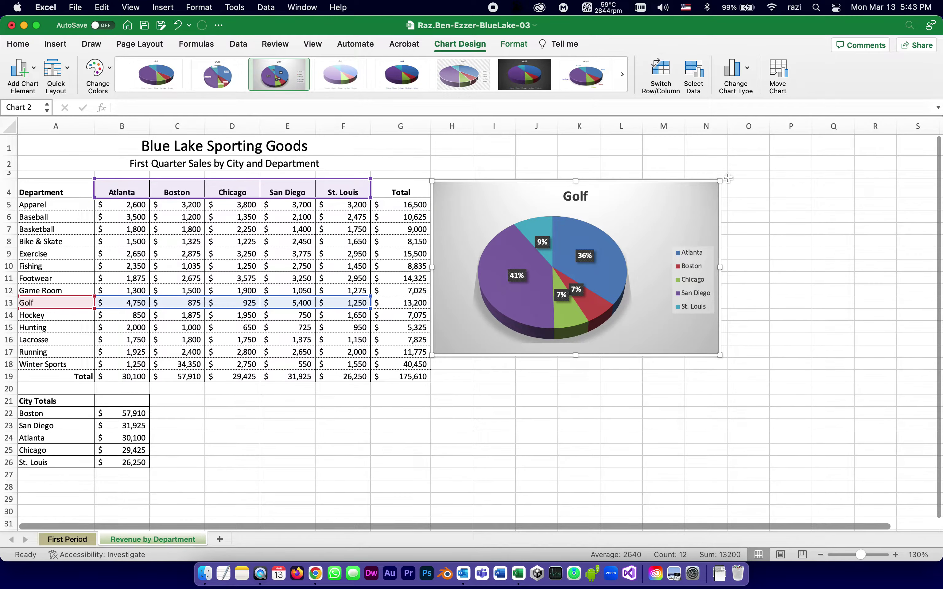
pyautogui.moveTo(720, 355); pyautogui.dragTo(852, 380)
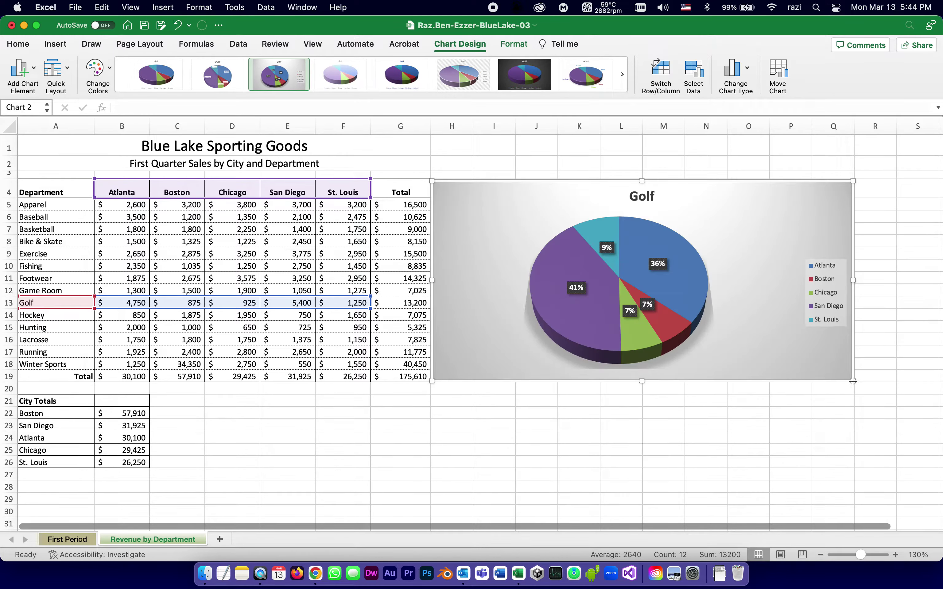
pyautogui.moveTo(853, 381); pyautogui.dragTo(851, 381)
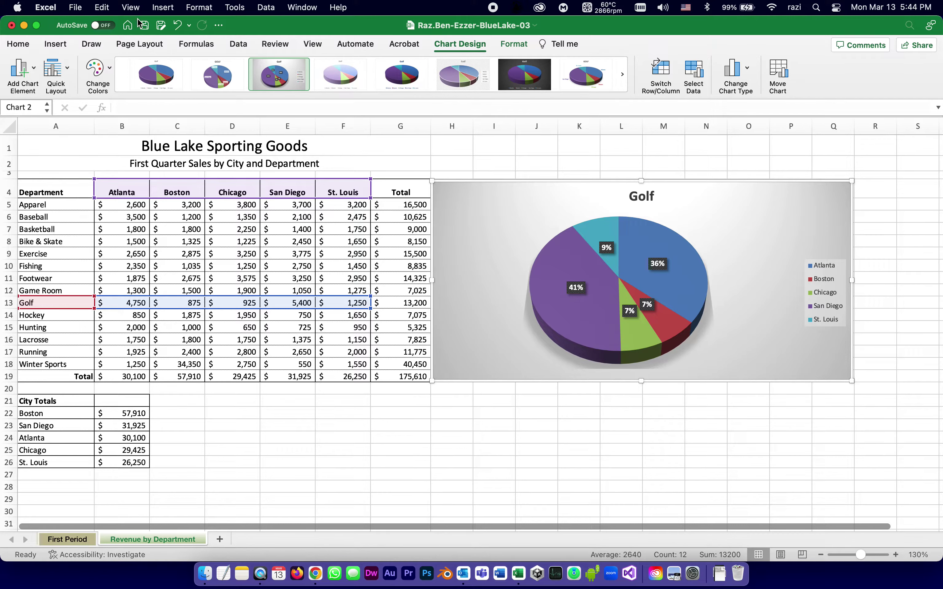
pyautogui.click(144, 25)
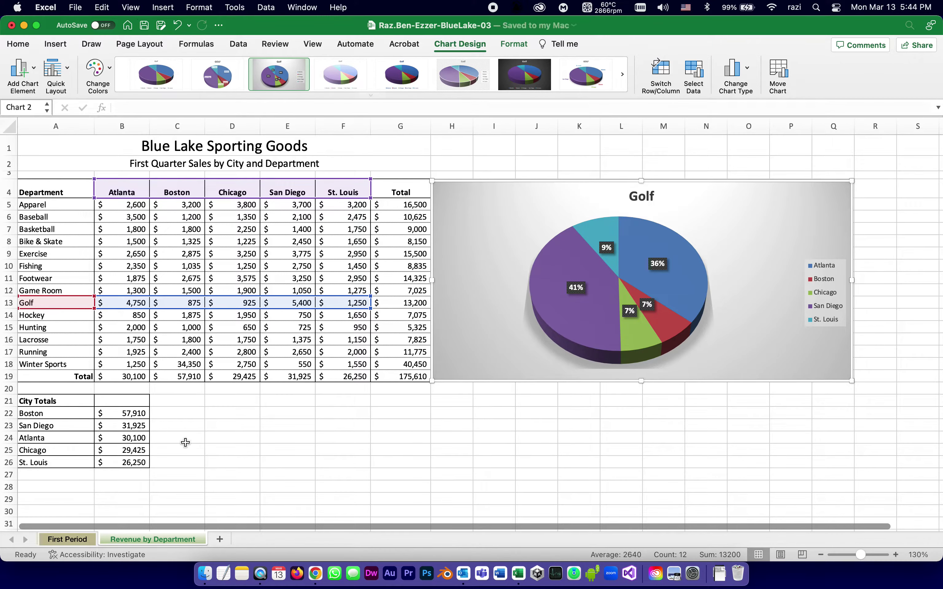
# Step: Open EX2021-GuidedProject-3-3-solution.pdf from Downloads in Preview and view its page 2 pie chart
pyautogui.click(203, 575)
pyautogui.click(348, 156)
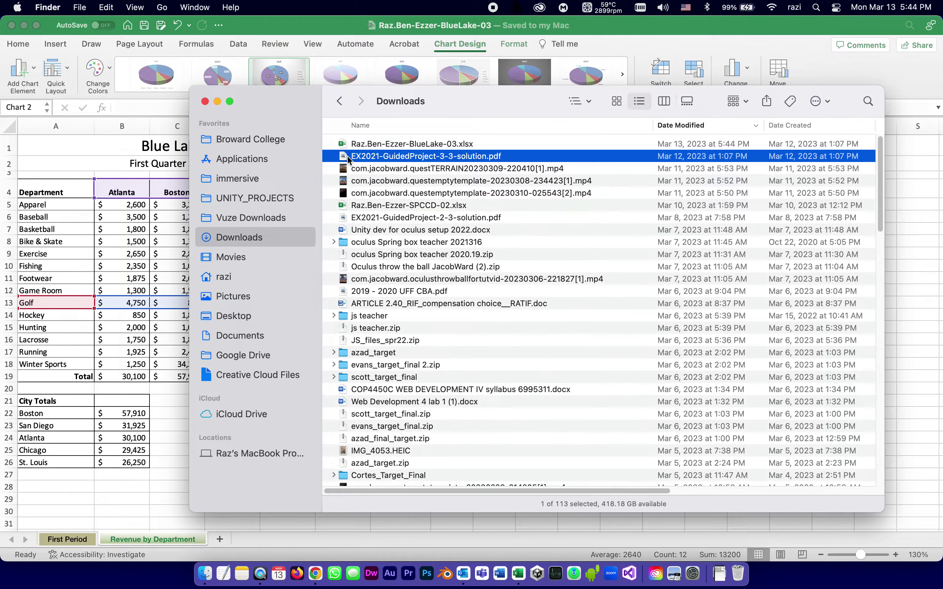
pyautogui.doubleClick(342, 157)
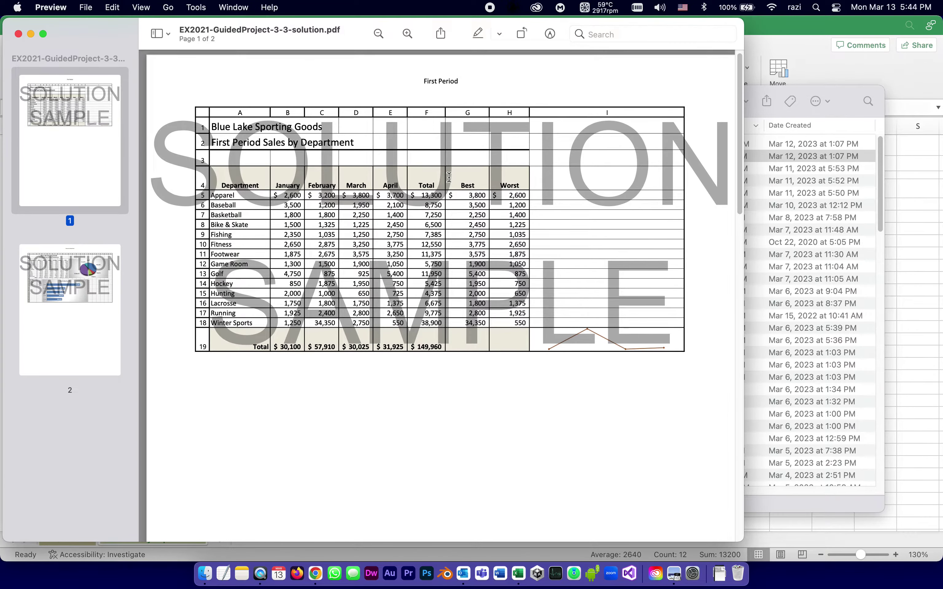
pyautogui.scroll(-10, 448, 187)
pyautogui.scroll(-6, 449, 177)
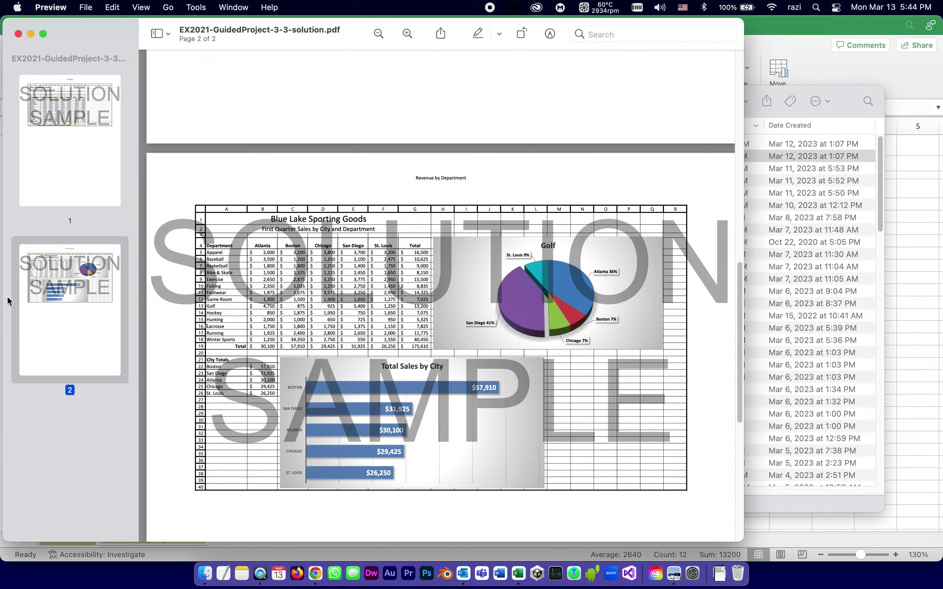
pyautogui.click(820, 33)
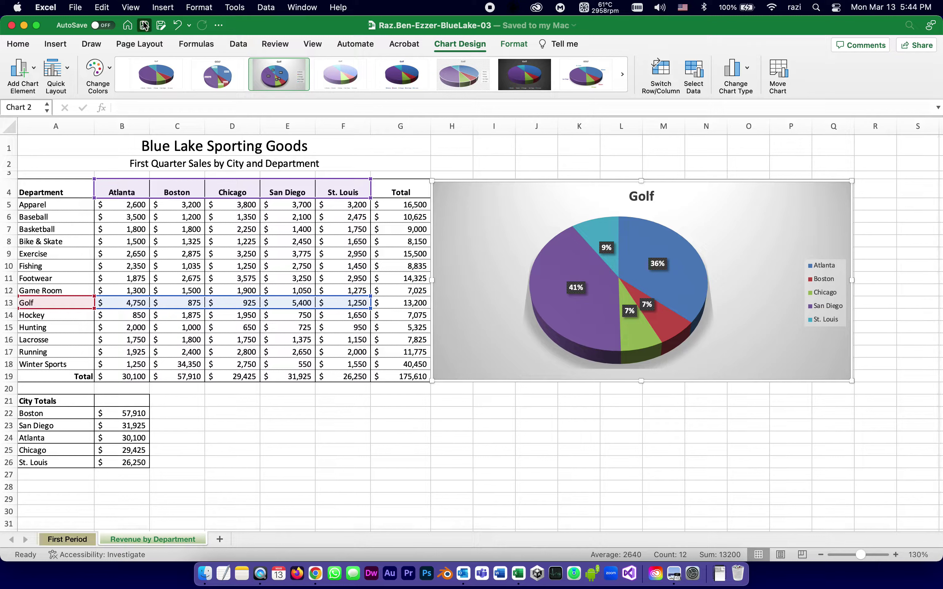
# Step: Tick steps 4a through 4d in the SIMnet checklist and scroll down to step 5
pyautogui.click(315, 573)
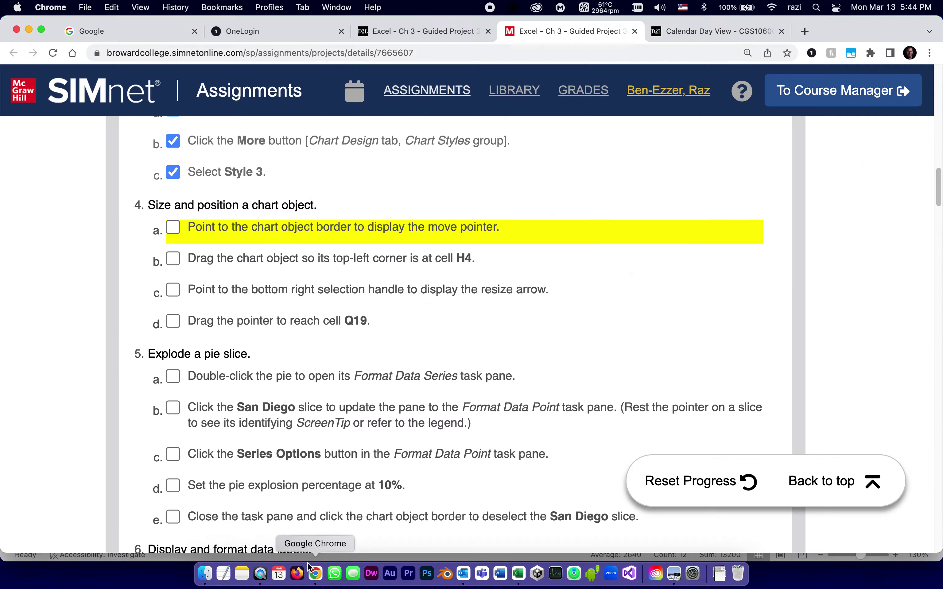
pyautogui.click(173, 227)
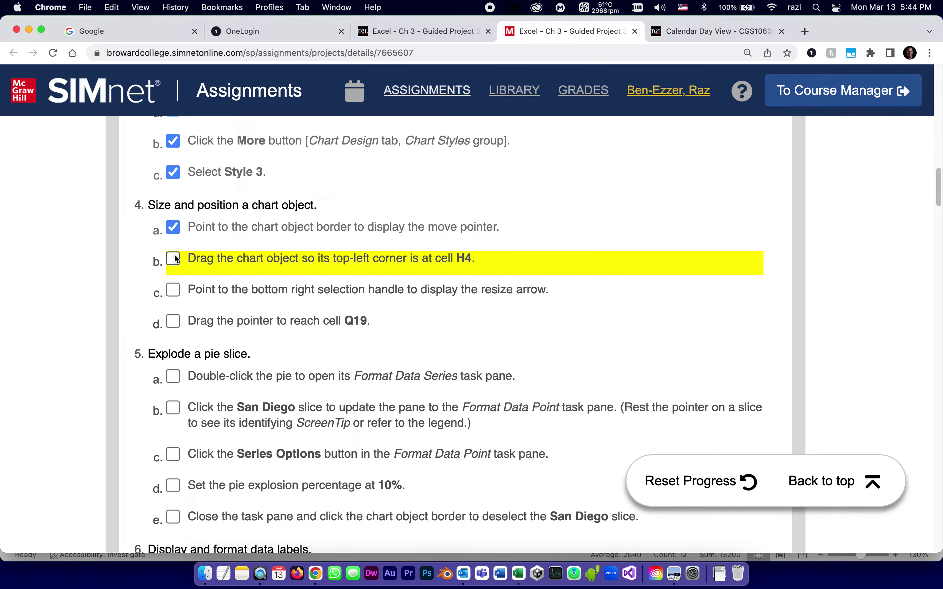
pyautogui.click(174, 258)
pyautogui.click(173, 292)
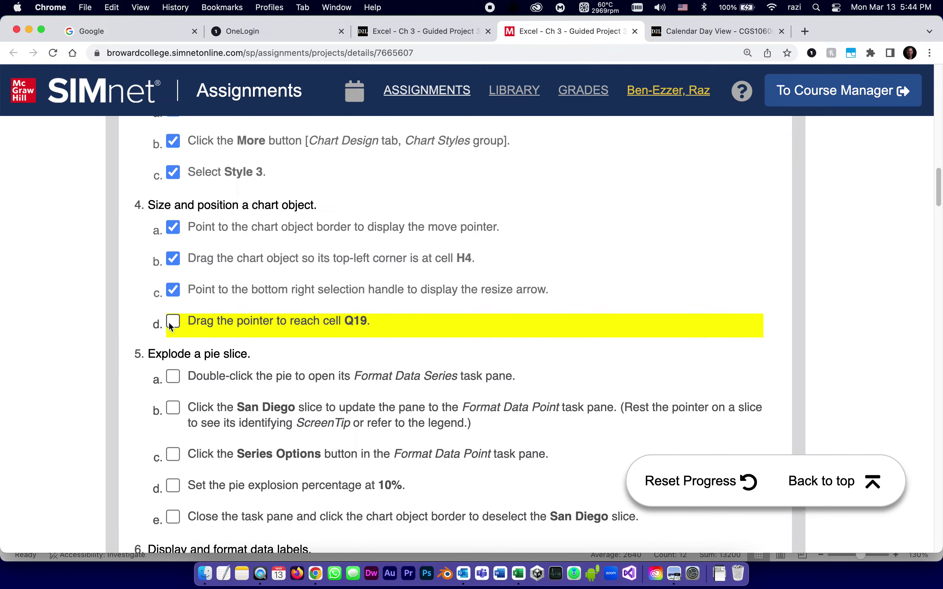
pyautogui.click(173, 322)
pyautogui.scroll(-5, 630, 288)
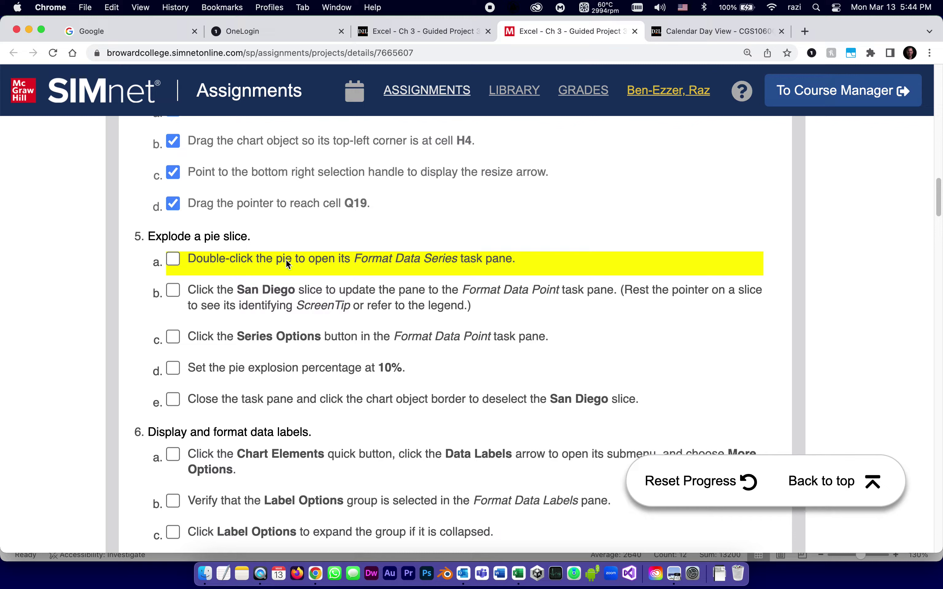
pyautogui.scroll(-1, 643, 319)
pyautogui.scroll(-3, 643, 320)
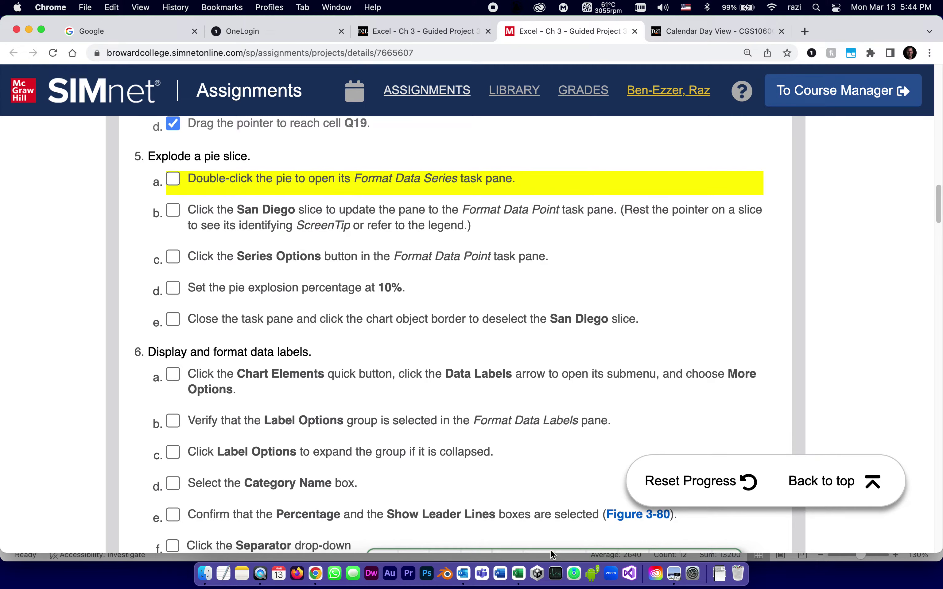
pyautogui.click(517, 573)
# Step: Open the Golf pie's Format Data Series pane and tick step 5b in SIMnet
pyautogui.doubleClick(577, 258)
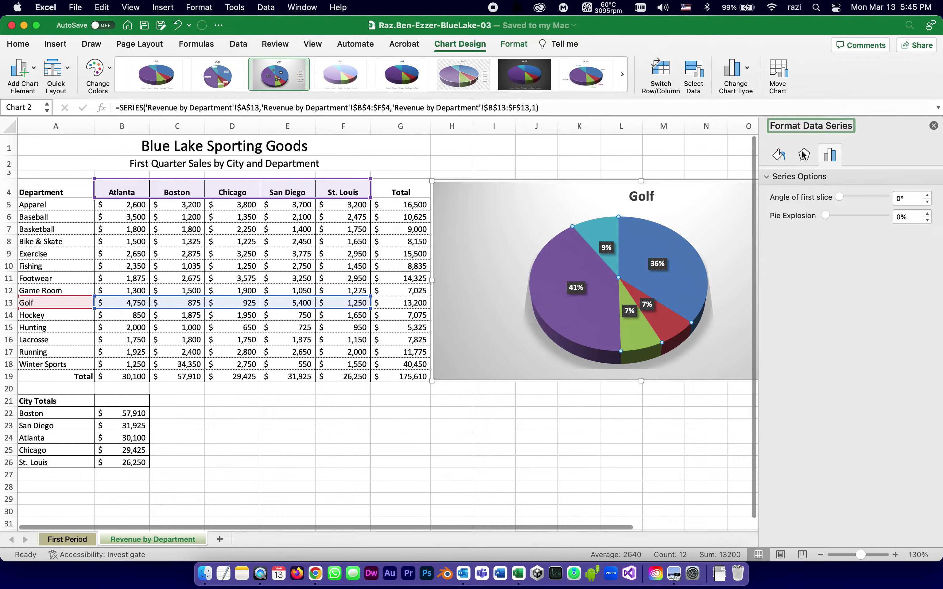
pyautogui.moveTo(556, 265)
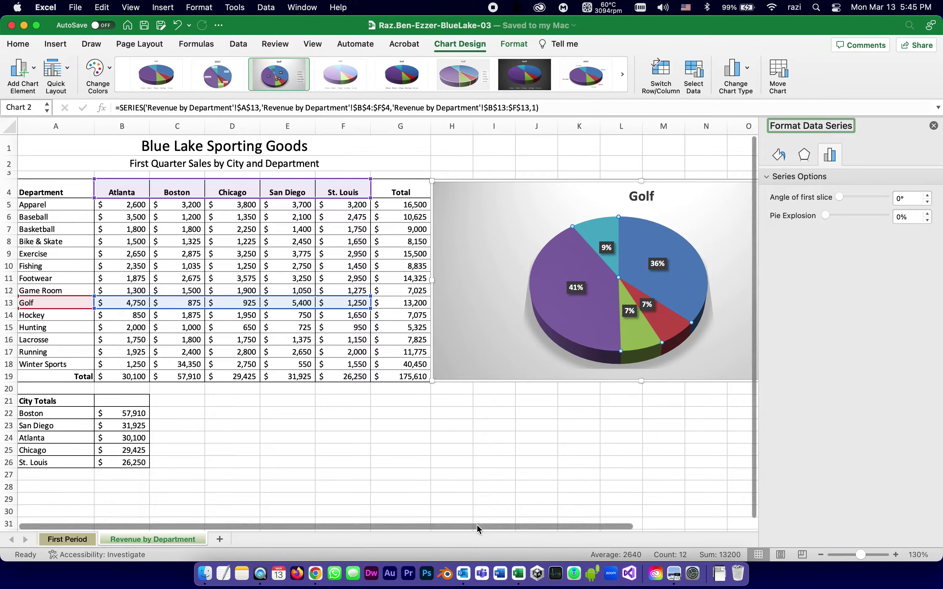
pyautogui.click(315, 573)
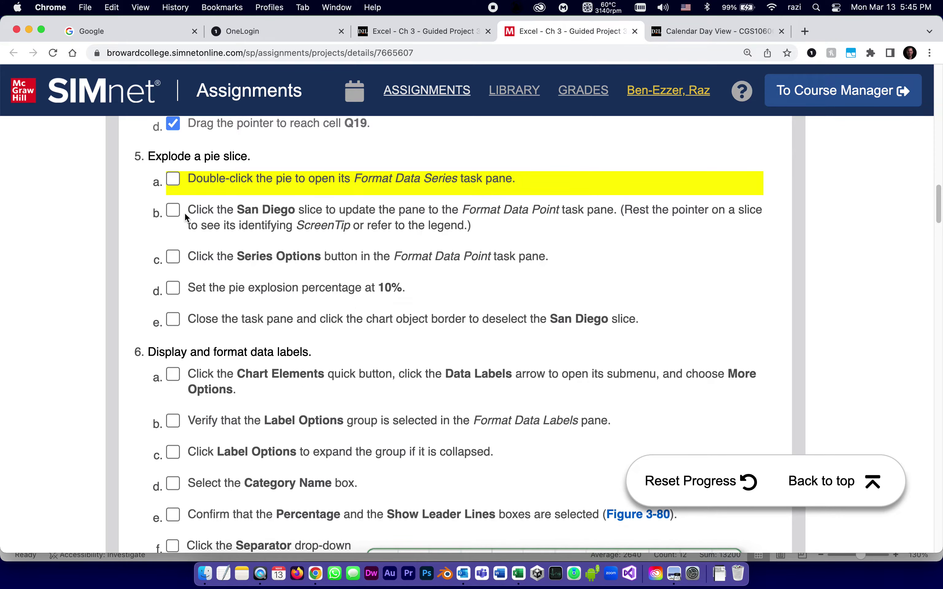
pyautogui.click(172, 210)
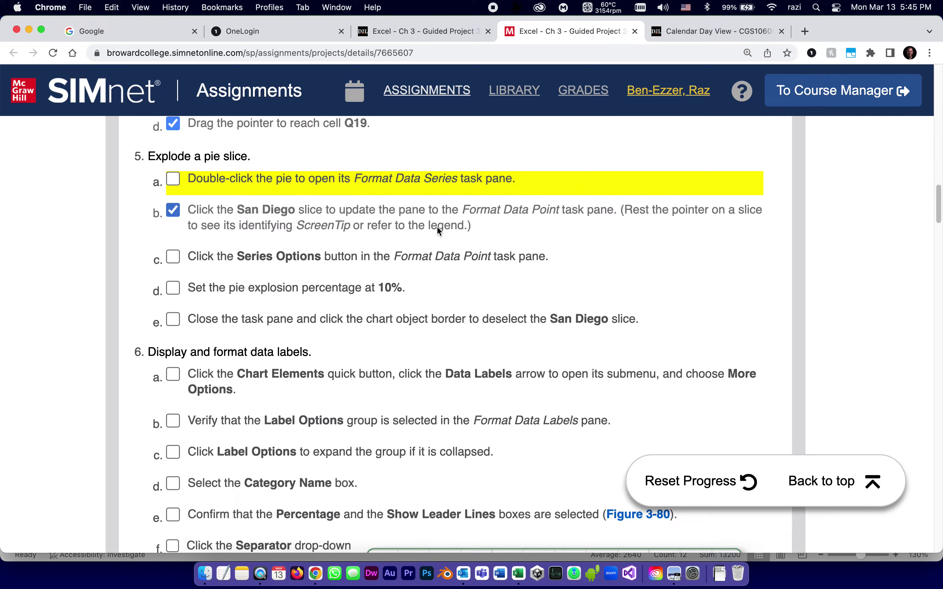
pyautogui.click(523, 578)
pyautogui.moveTo(546, 274)
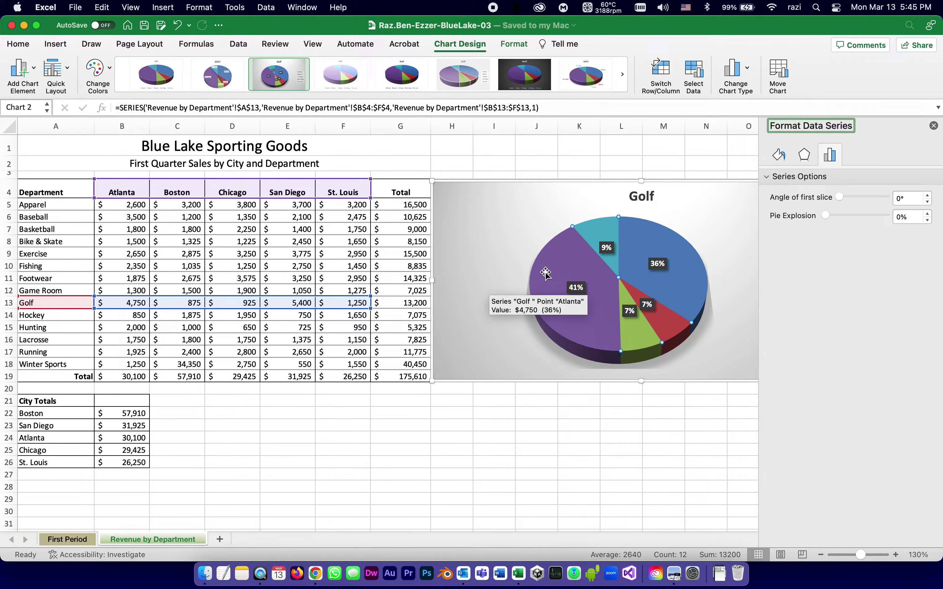
# Step: Select the purple San Diego slice by itself so Format Data Point appears
pyautogui.click(598, 330)
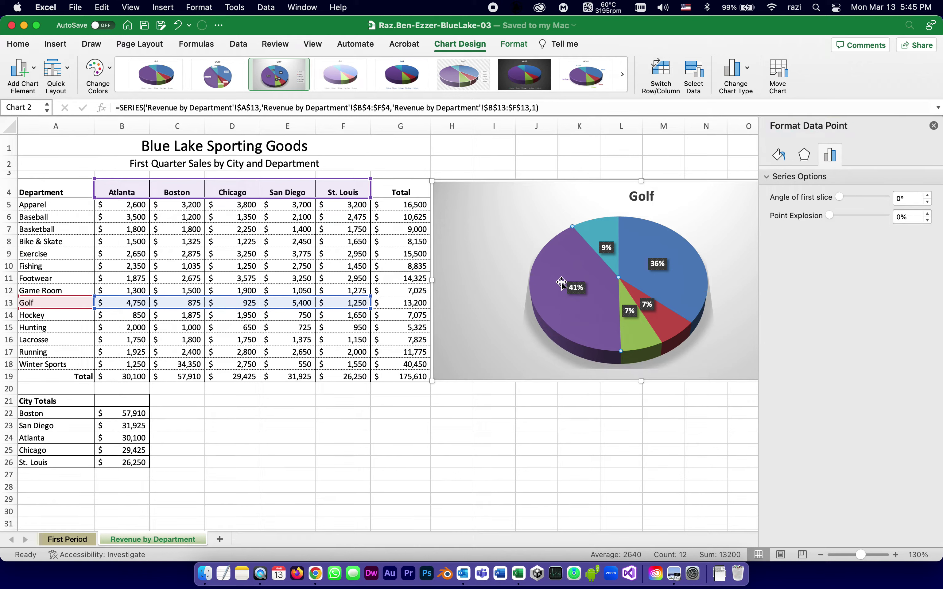
pyautogui.click(557, 271)
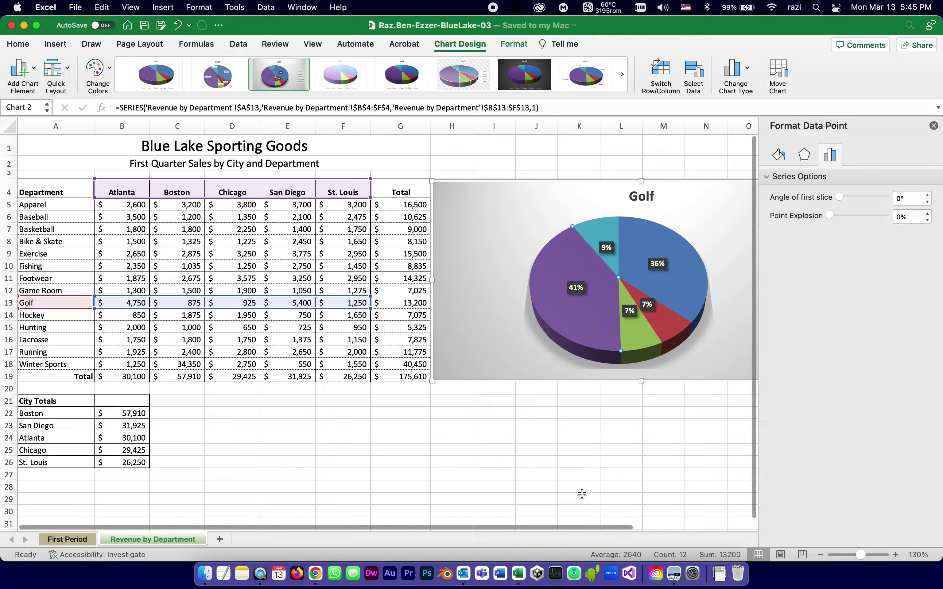
pyautogui.moveTo(523, 529); pyautogui.dragTo(643, 528)
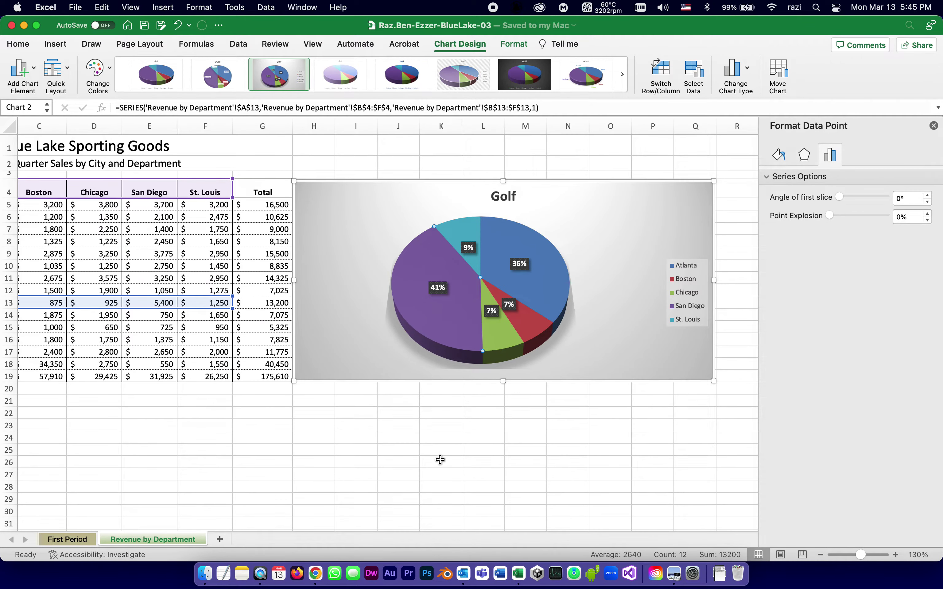
pyautogui.moveTo(435, 256)
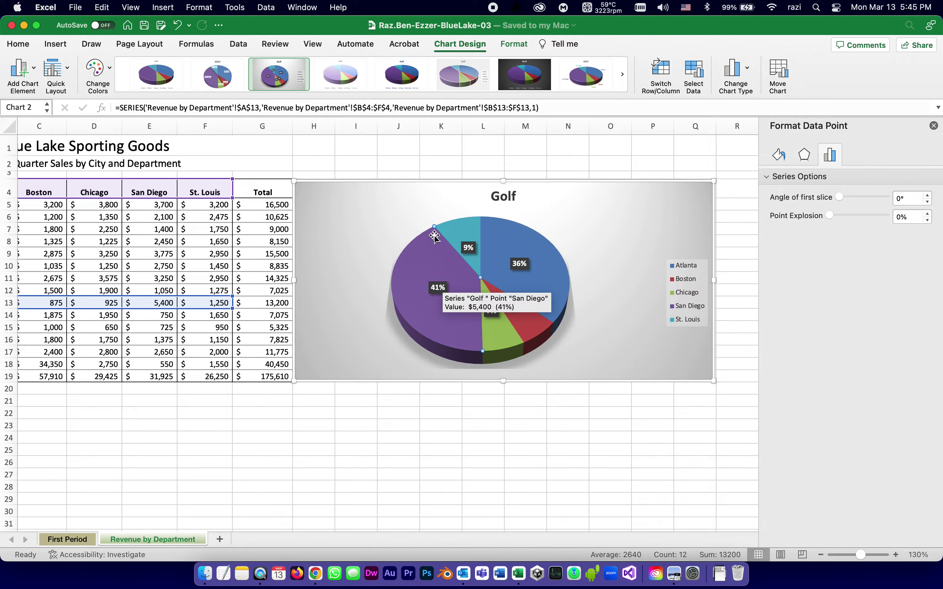
pyautogui.click(455, 227)
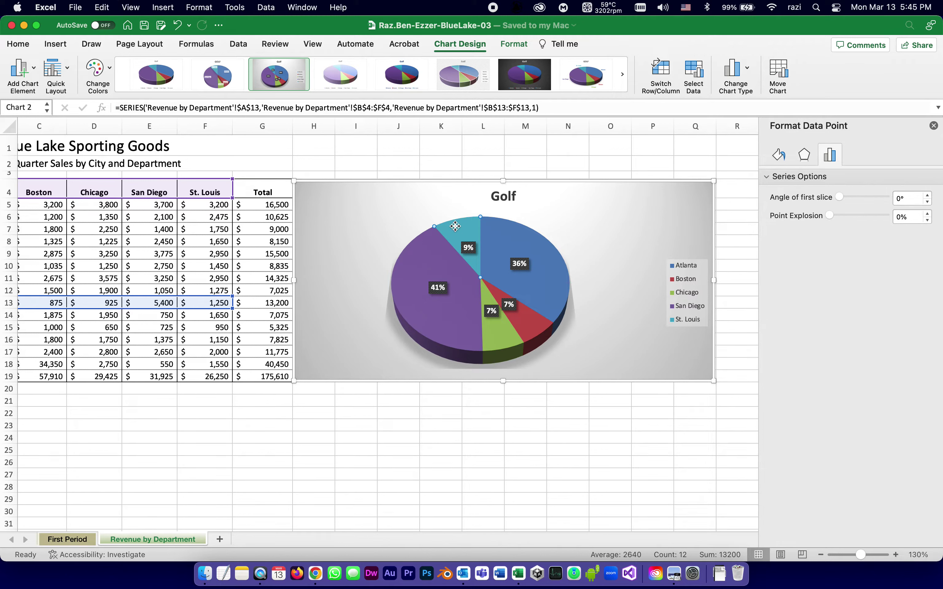
pyautogui.click(539, 312)
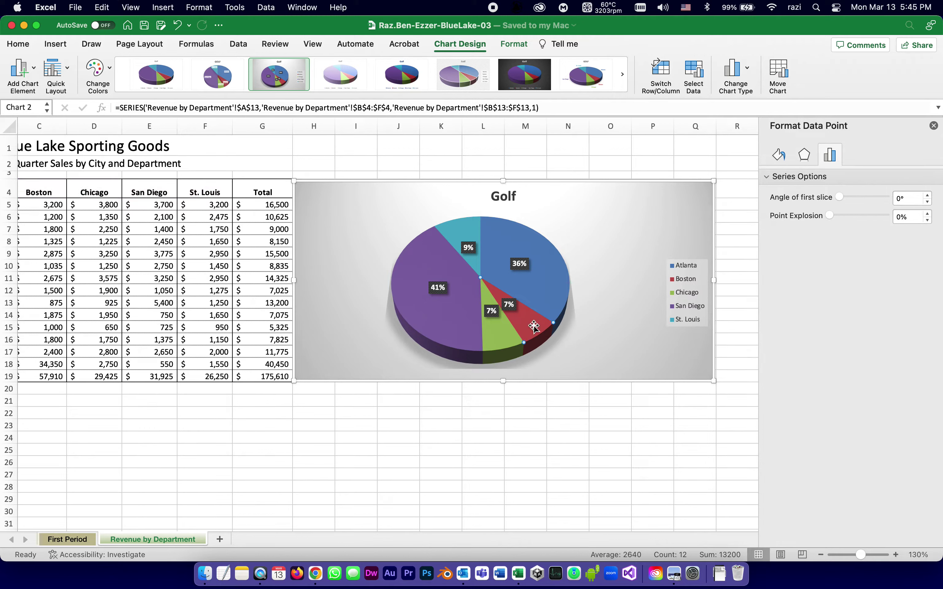
pyautogui.click(427, 298)
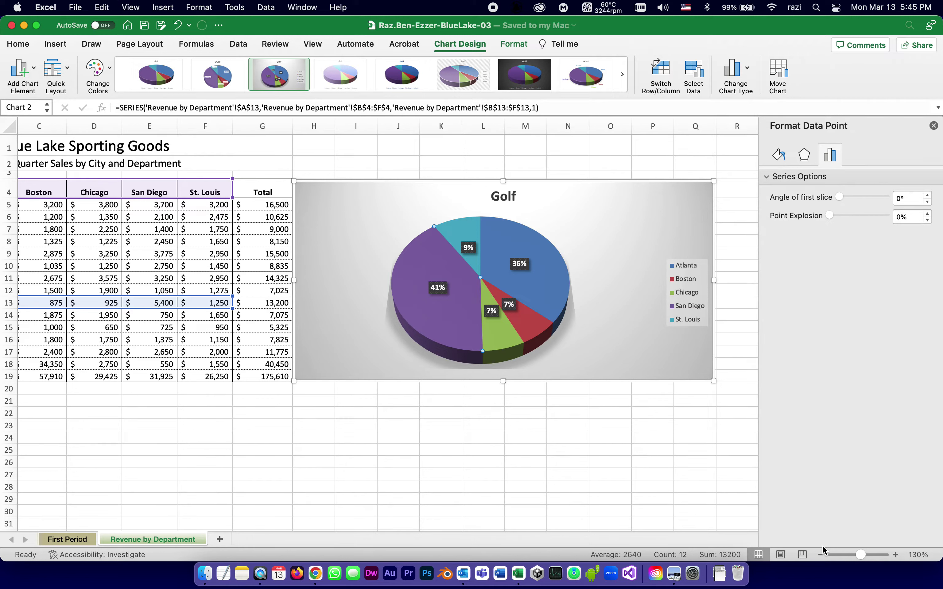
# Step: Browse the slice's Fill & Line and Effects settings, ending on Series Options
pyautogui.click(785, 157)
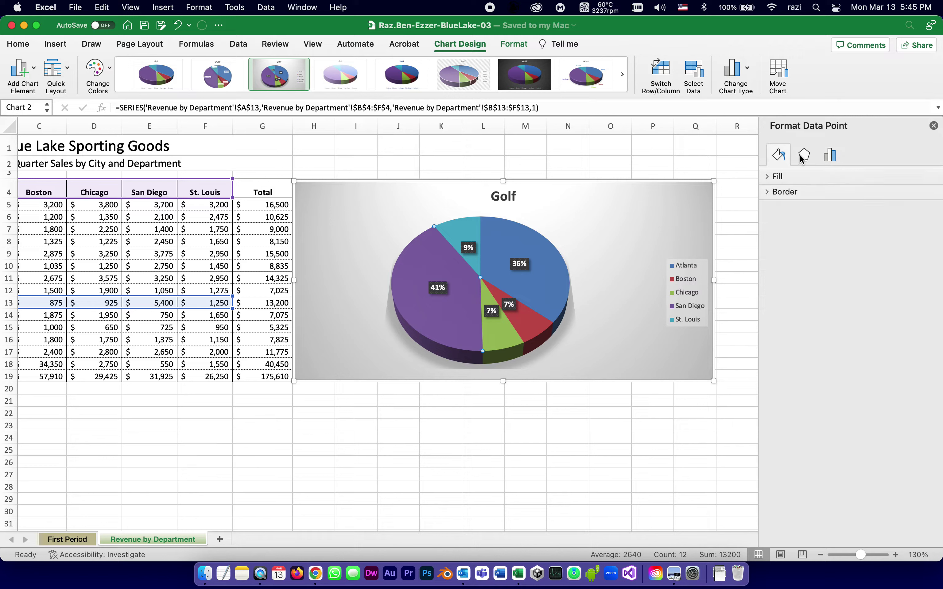
pyautogui.click(804, 156)
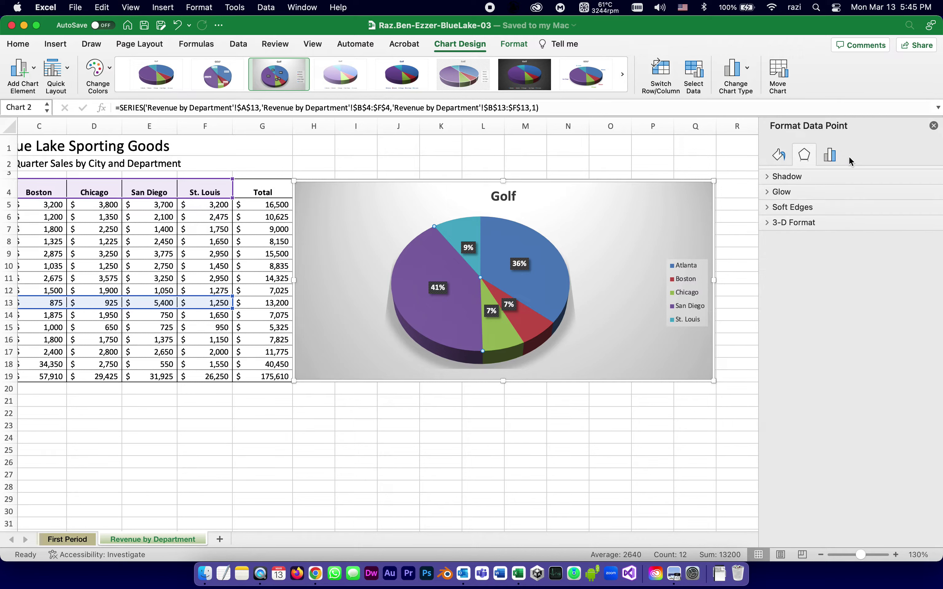
pyautogui.click(831, 162)
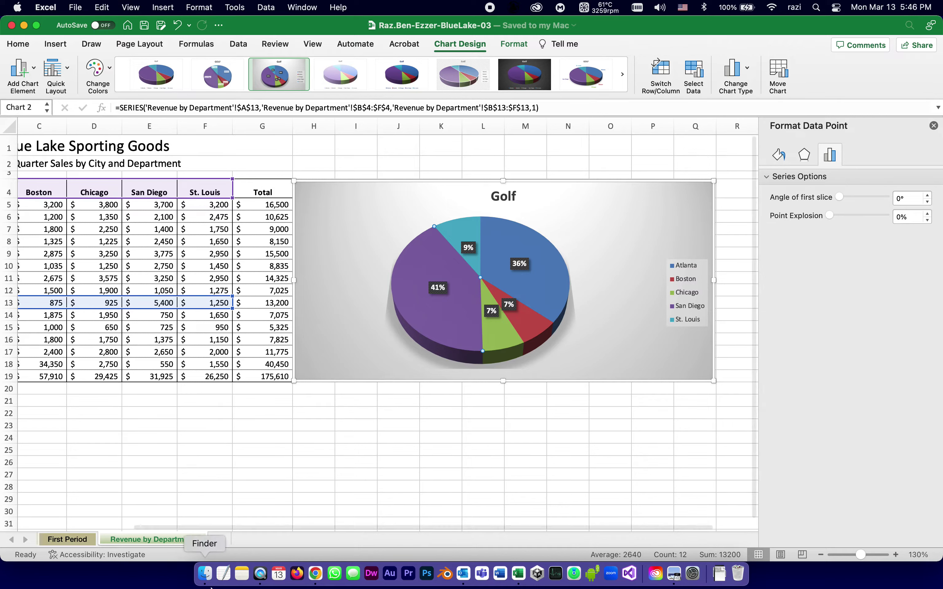
# Step: Check off step 5c in the SIMnet checklist and go back to Excel
pyautogui.click(316, 575)
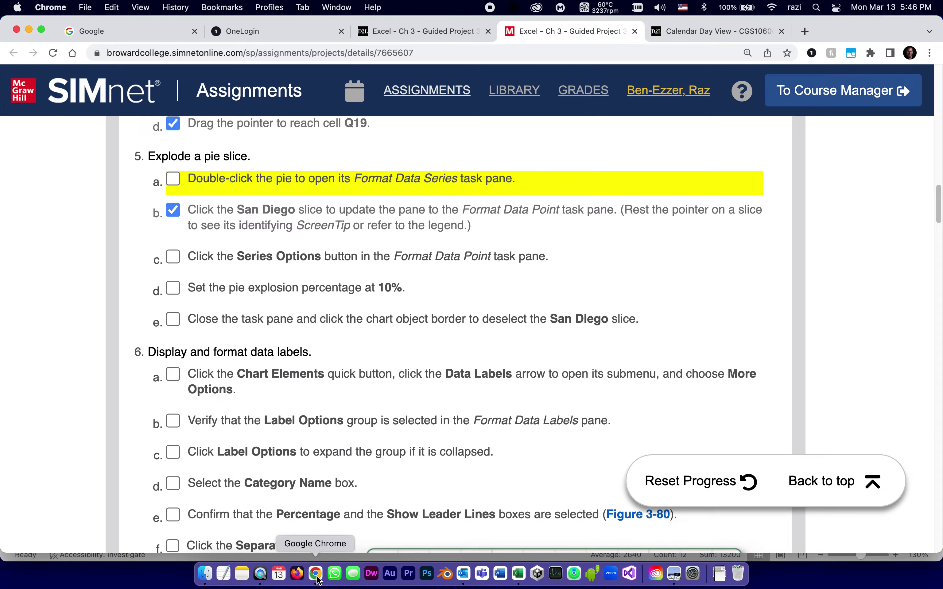
pyautogui.click(173, 258)
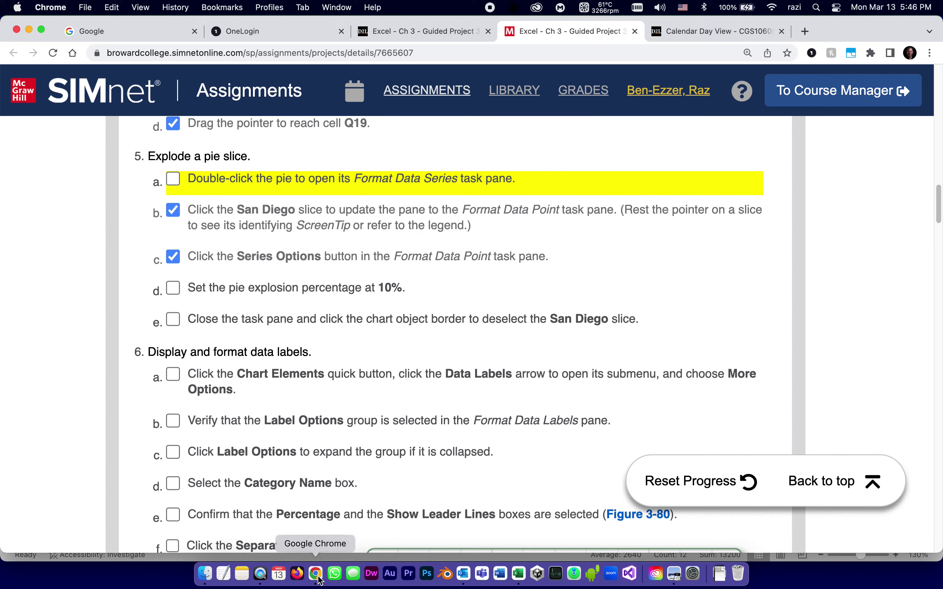
pyautogui.click(518, 575)
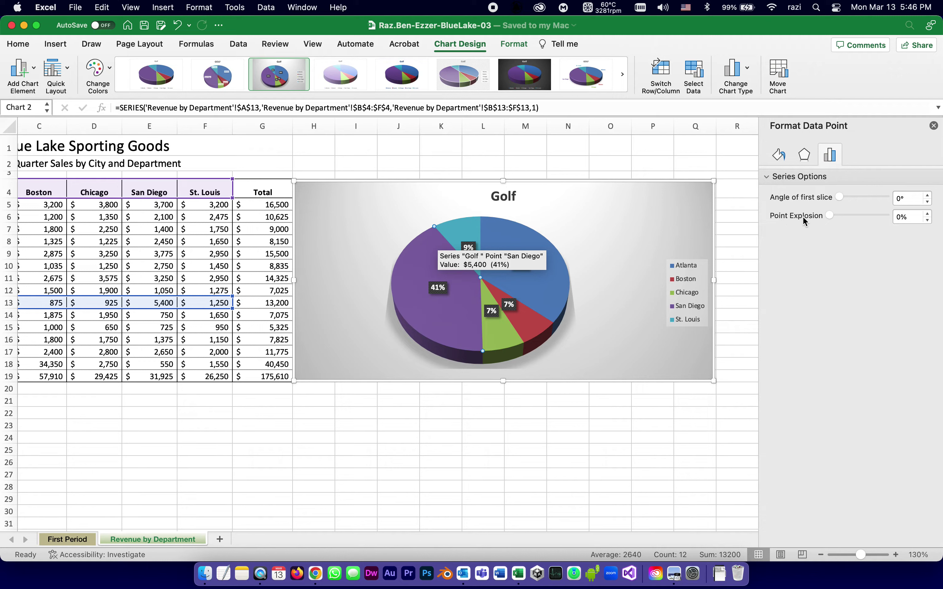
# Step: Raise the San Diego slice's Point Explosion to 10% and compare against the solution PDF
pyautogui.click(927, 213)
pyautogui.click(927, 213)
pyautogui.click(928, 213)
pyautogui.click(927, 213)
pyautogui.click(927, 213)
pyautogui.click(927, 213)
pyautogui.click(927, 213)
pyautogui.click(927, 213)
pyautogui.click(927, 213)
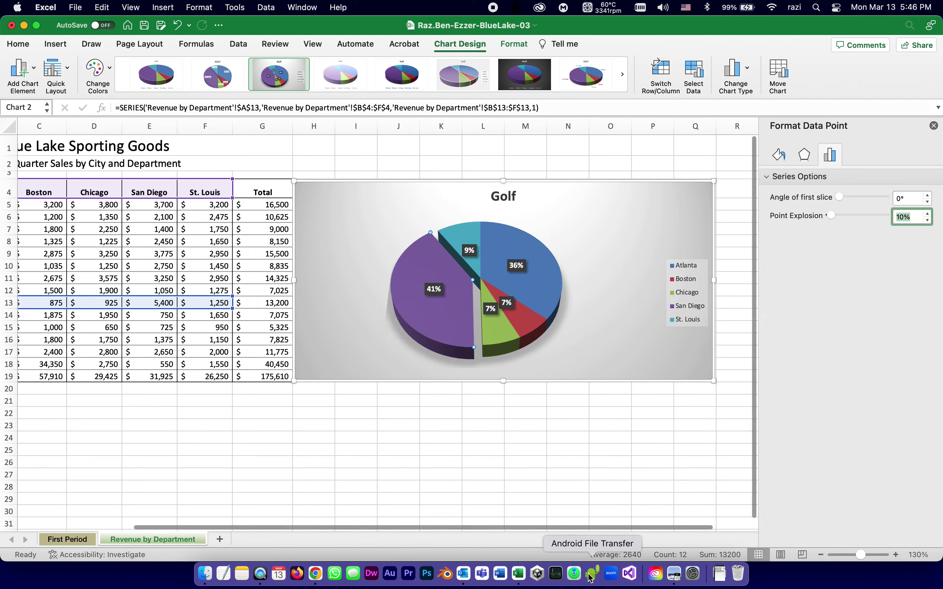
pyautogui.click(673, 573)
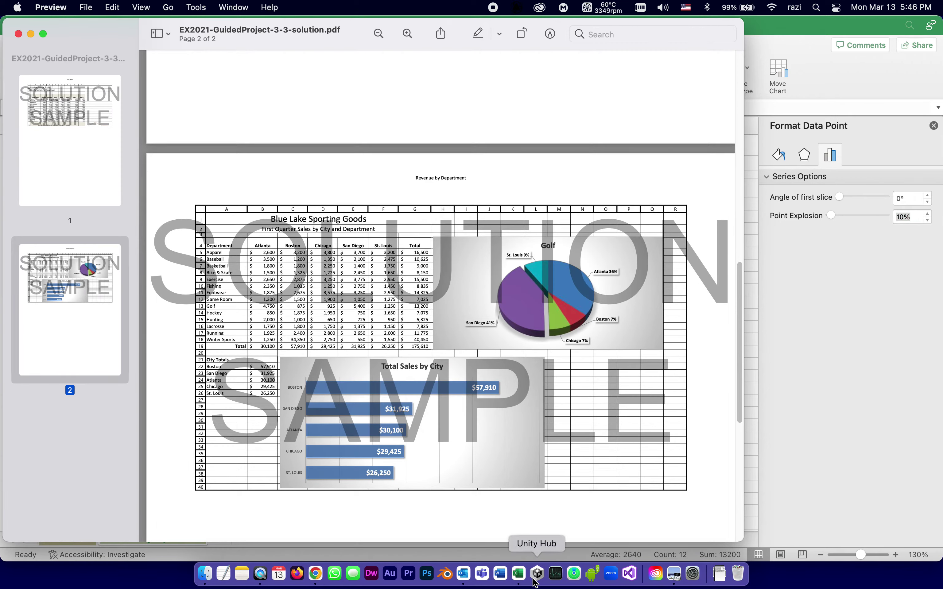
pyautogui.click(518, 573)
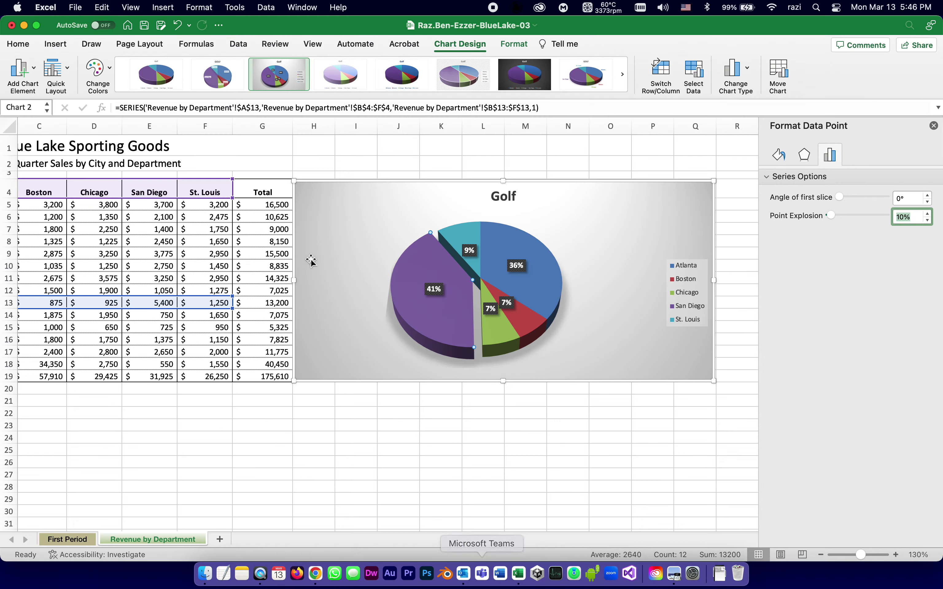
# Step: Save the workbook and tick steps 5d and 5e in SIMnet
pyautogui.click(141, 25)
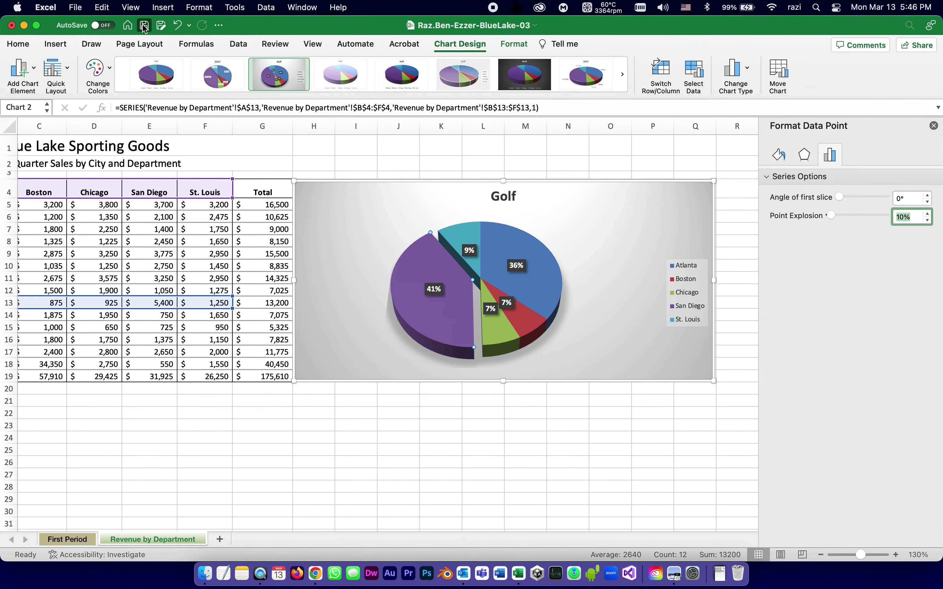
pyautogui.click(316, 573)
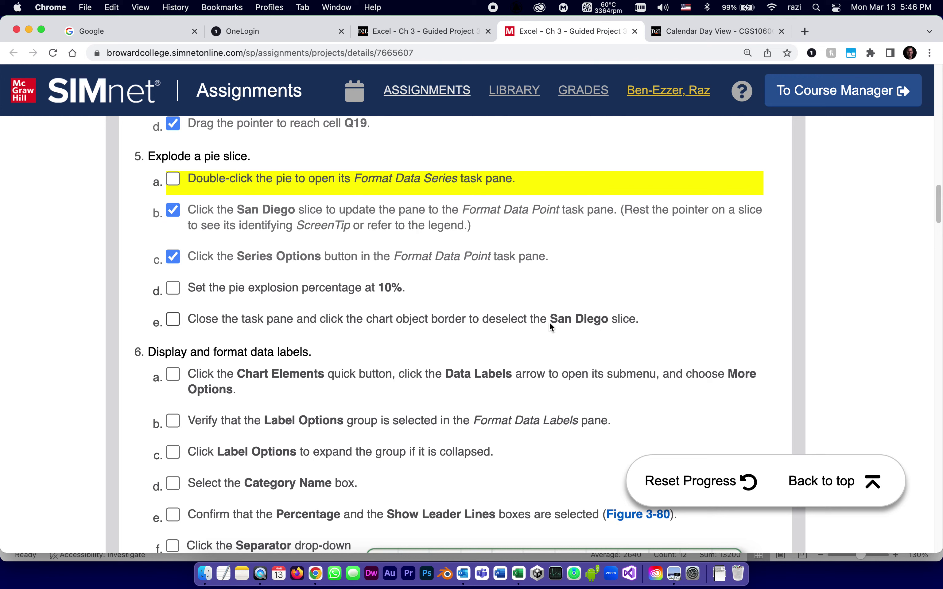
pyautogui.click(172, 289)
pyautogui.click(173, 320)
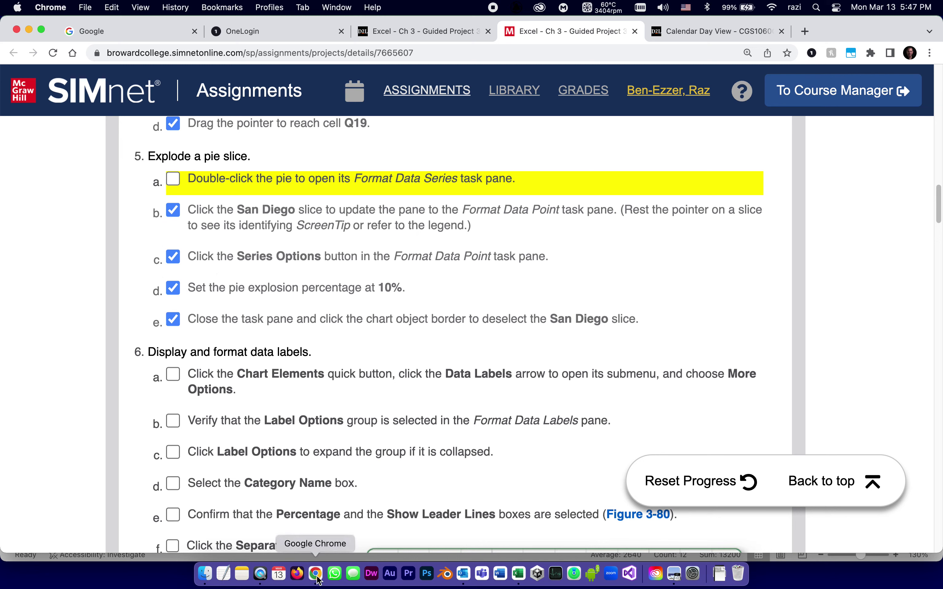
# Step: Close the Format Data Point pane and select cell O21 to deselect the chart
pyautogui.click(518, 573)
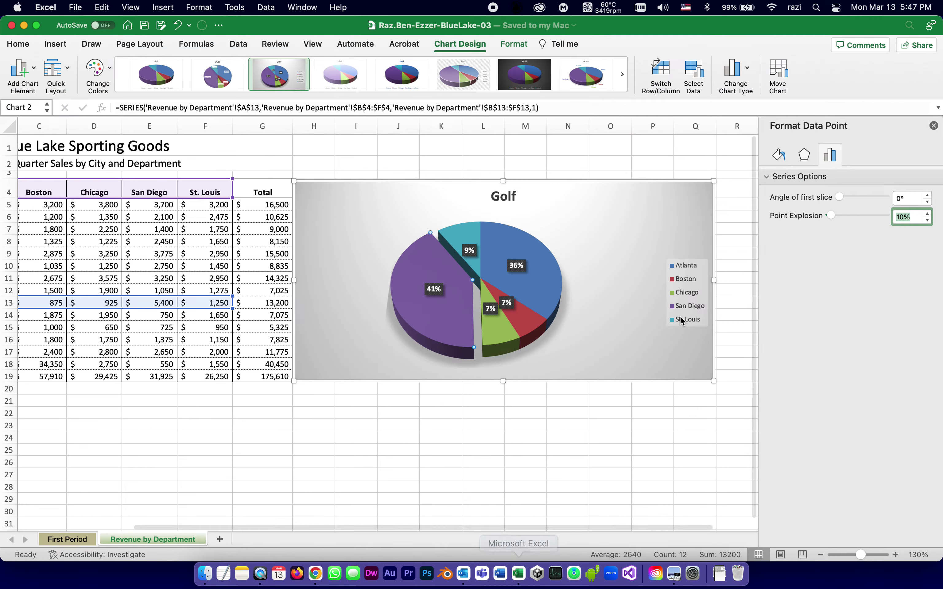
pyautogui.click(933, 125)
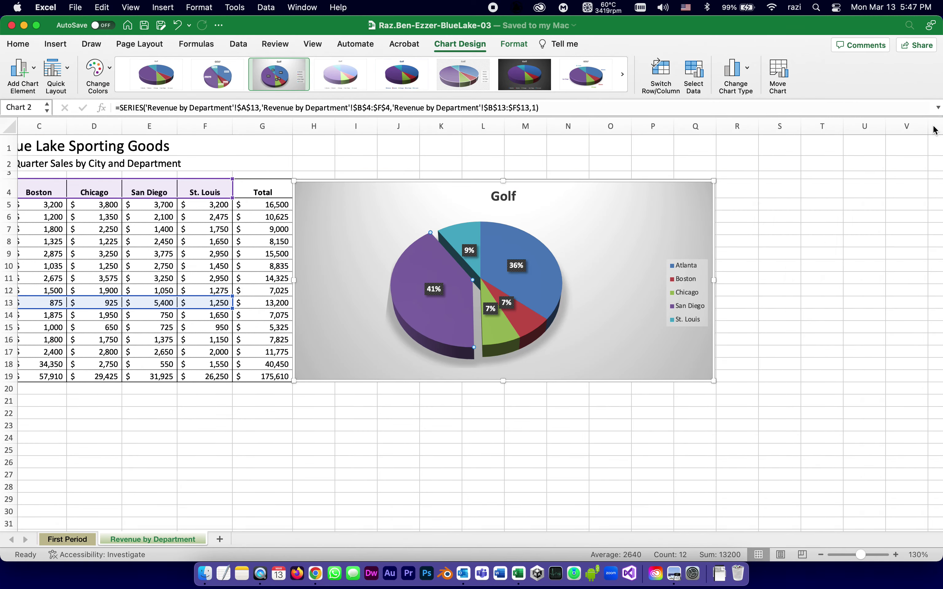
pyautogui.click(627, 404)
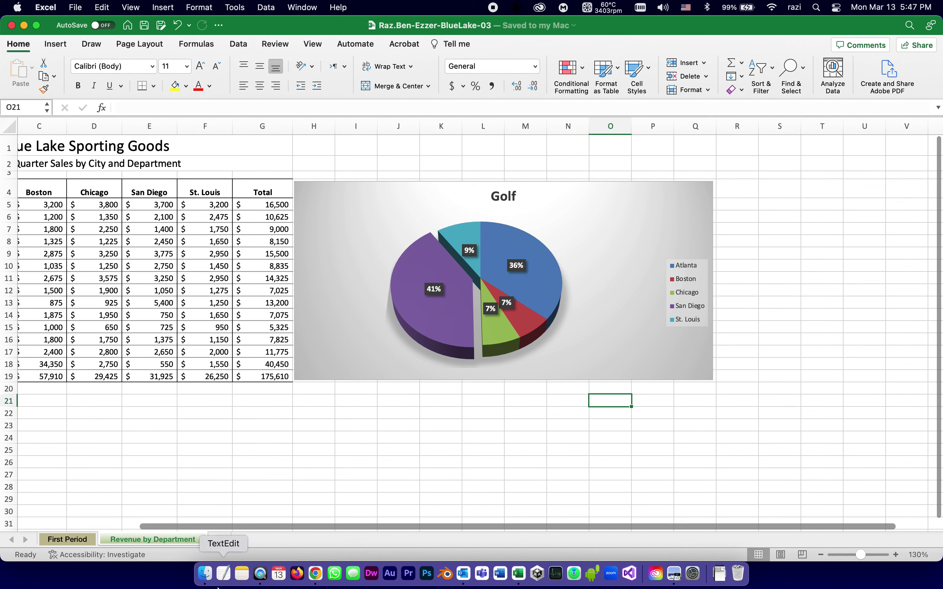